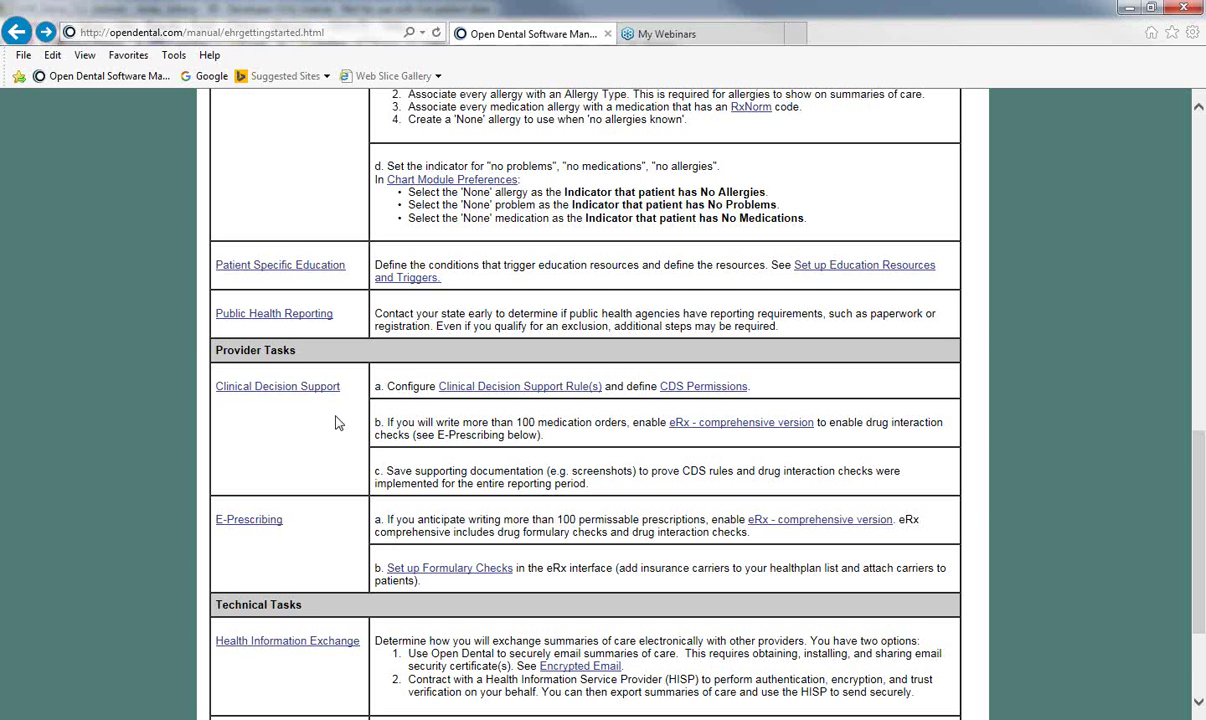
Step: Open the Clinical Decision Support (CDS) objective page from the EHR getting-started table's Provider Tasks
click(286, 390)
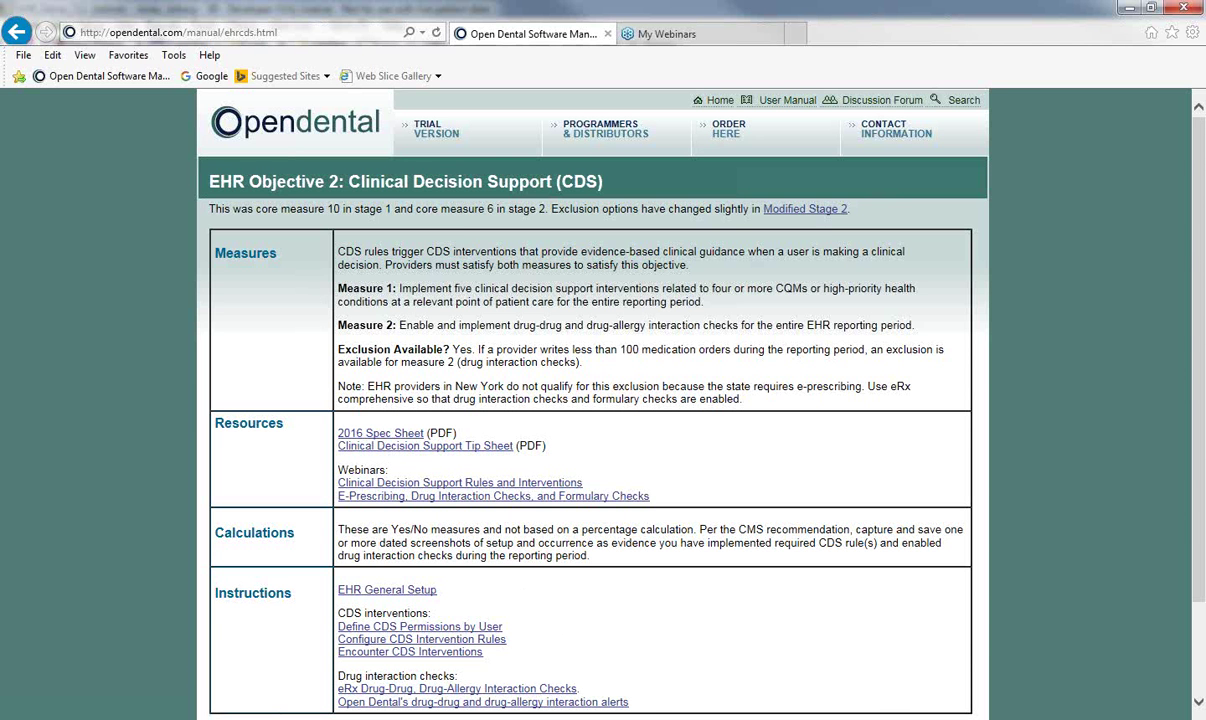
Step: Switch from the CDS manual page back to the Open Dental appointment schedule
key(alt+Tab)
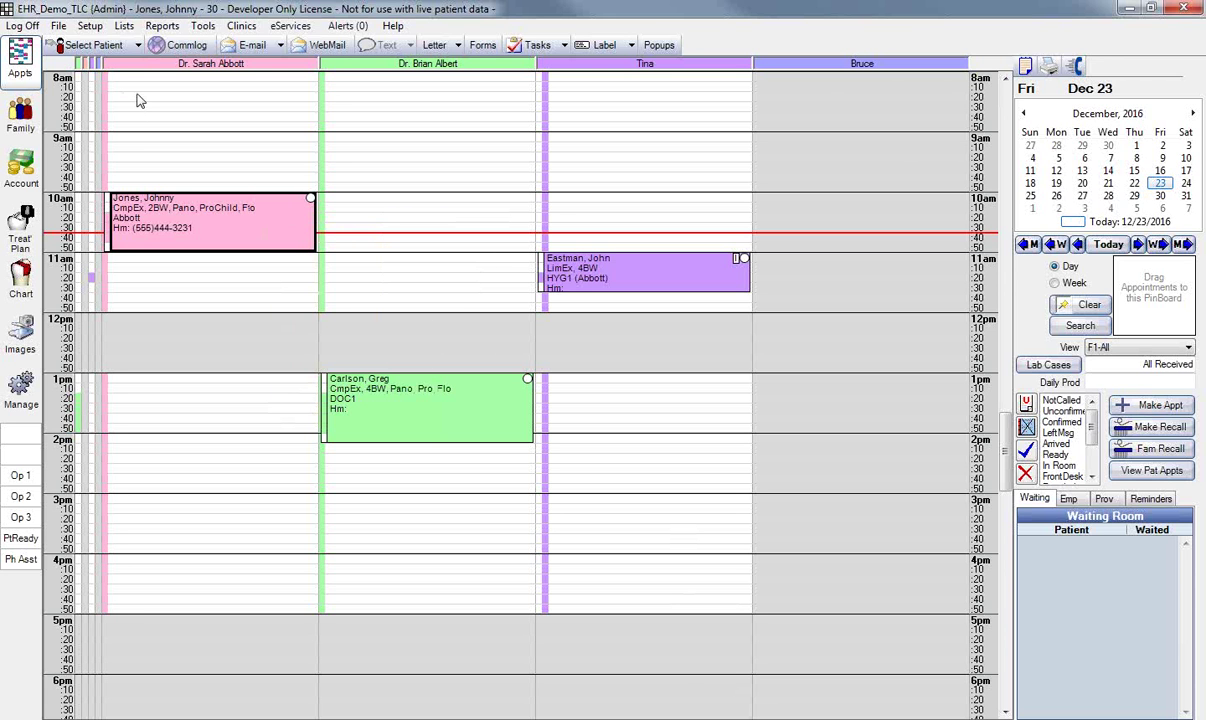
Step: Reach the CDS Triggers list through Setup > Chart > EHR and open its permissions setup
click(89, 26)
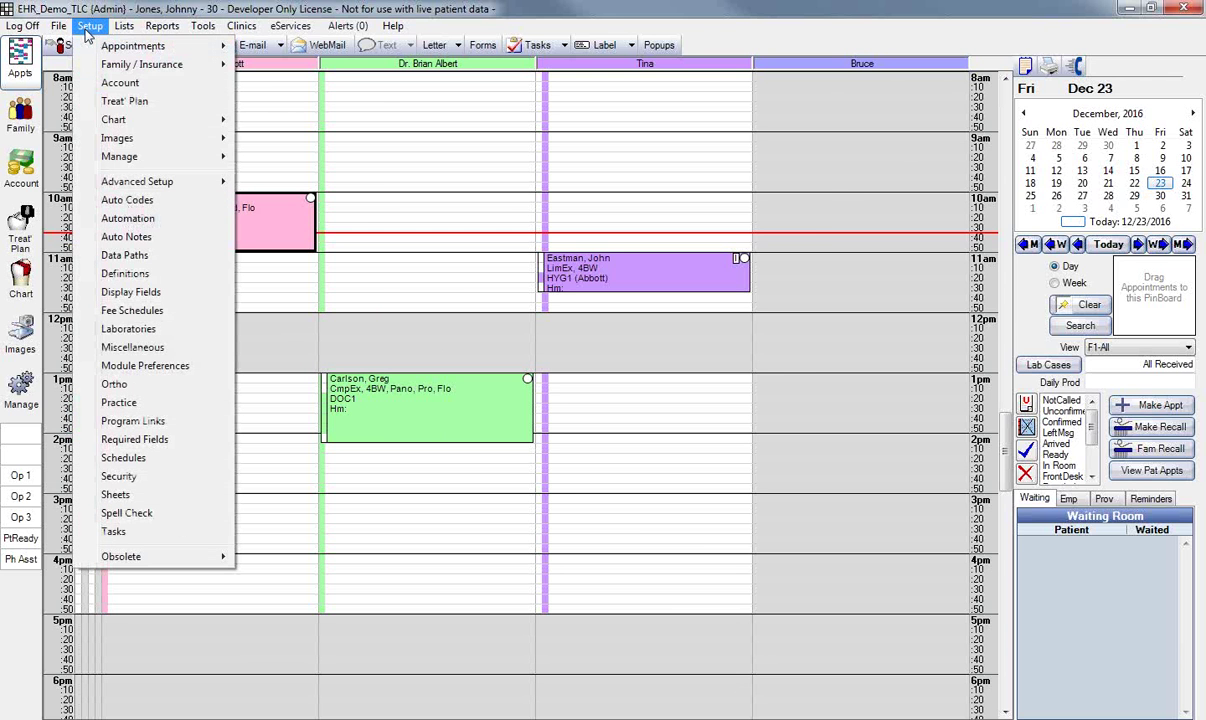
mouse_move(113, 119)
click(270, 145)
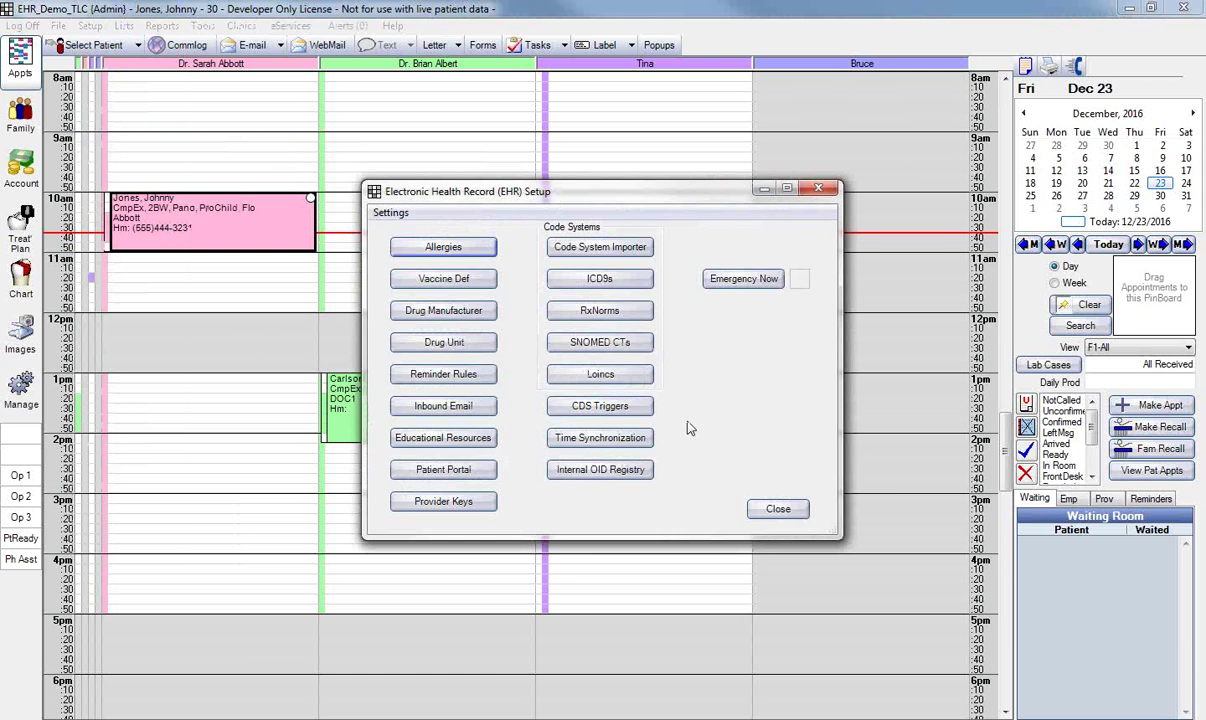
click(630, 414)
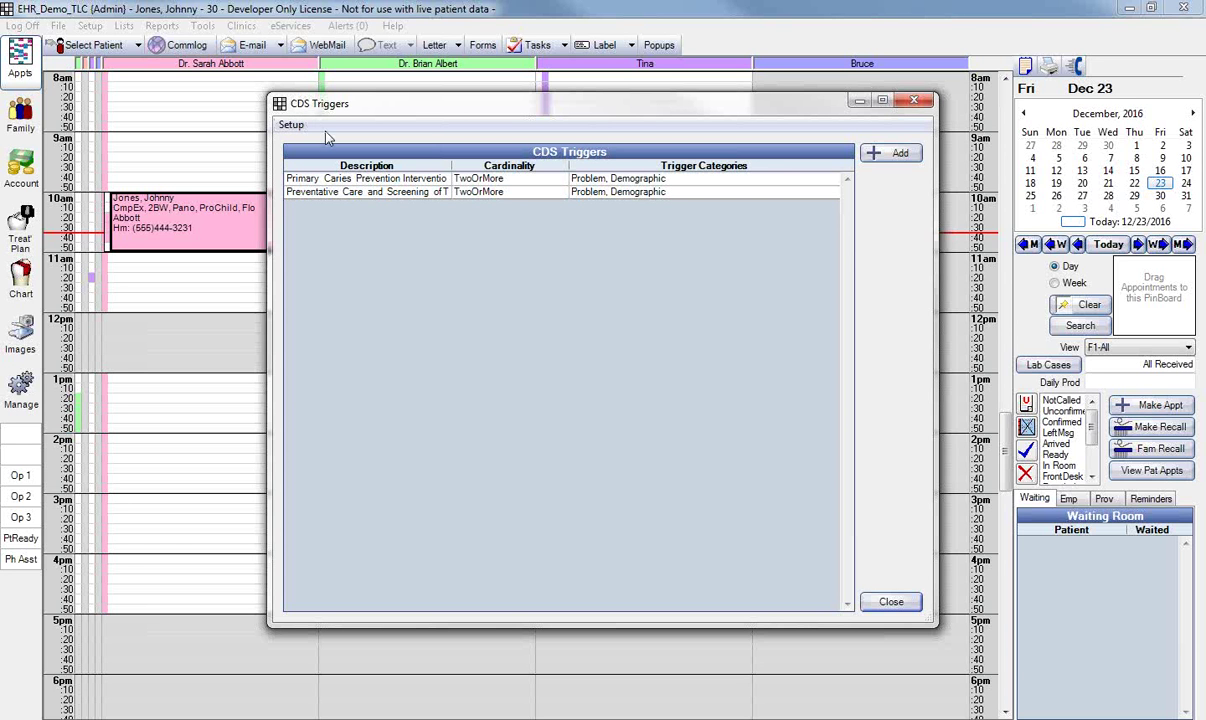
click(291, 126)
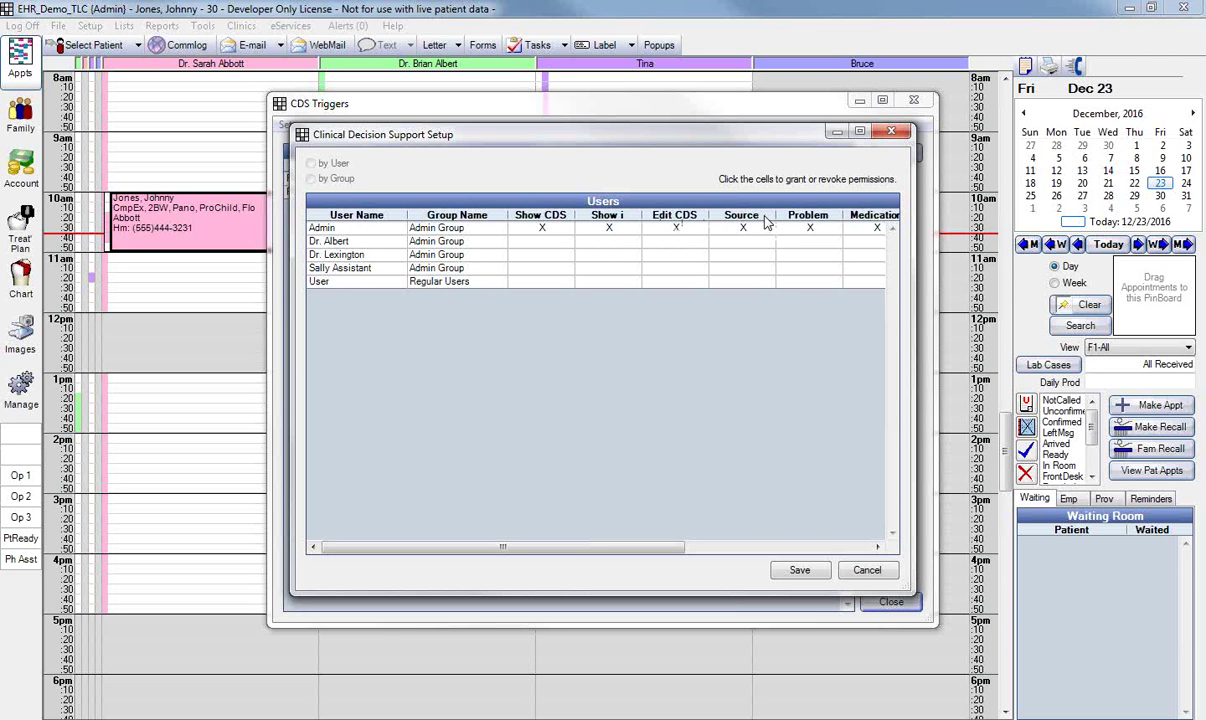
Step: Scroll the Users grid right and back to review which users hold CDS permissions
drag(673, 549, 866, 557)
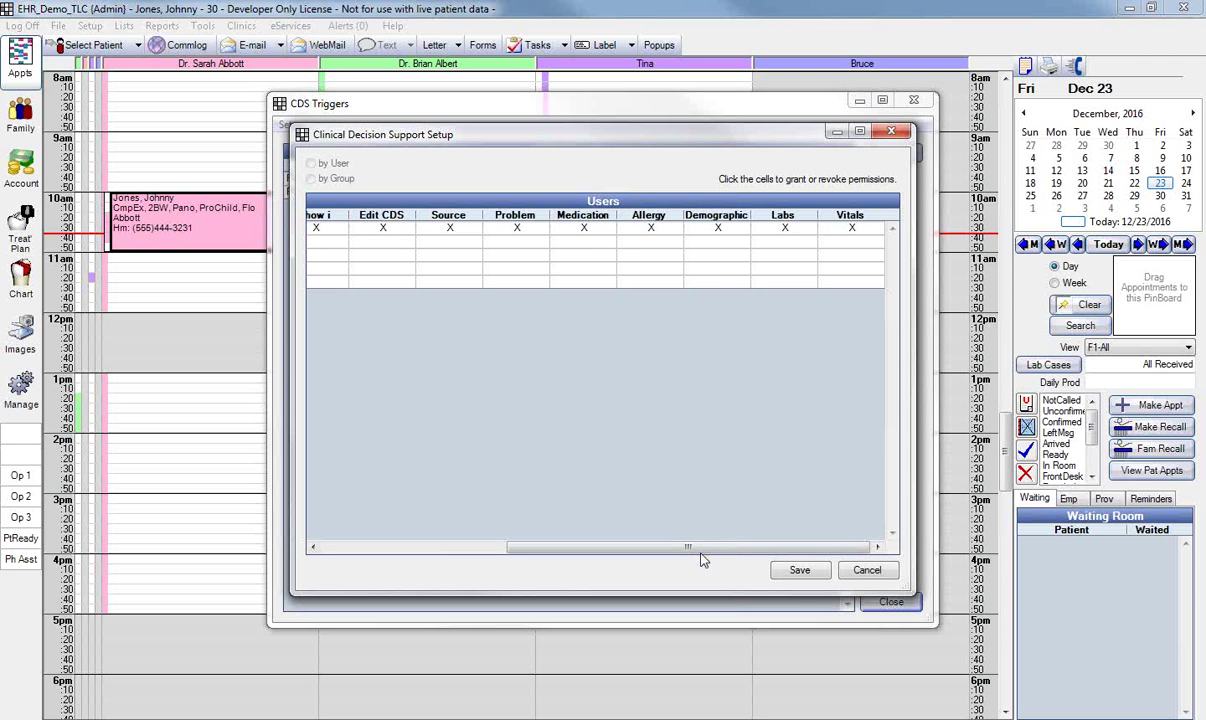
drag(695, 549, 520, 552)
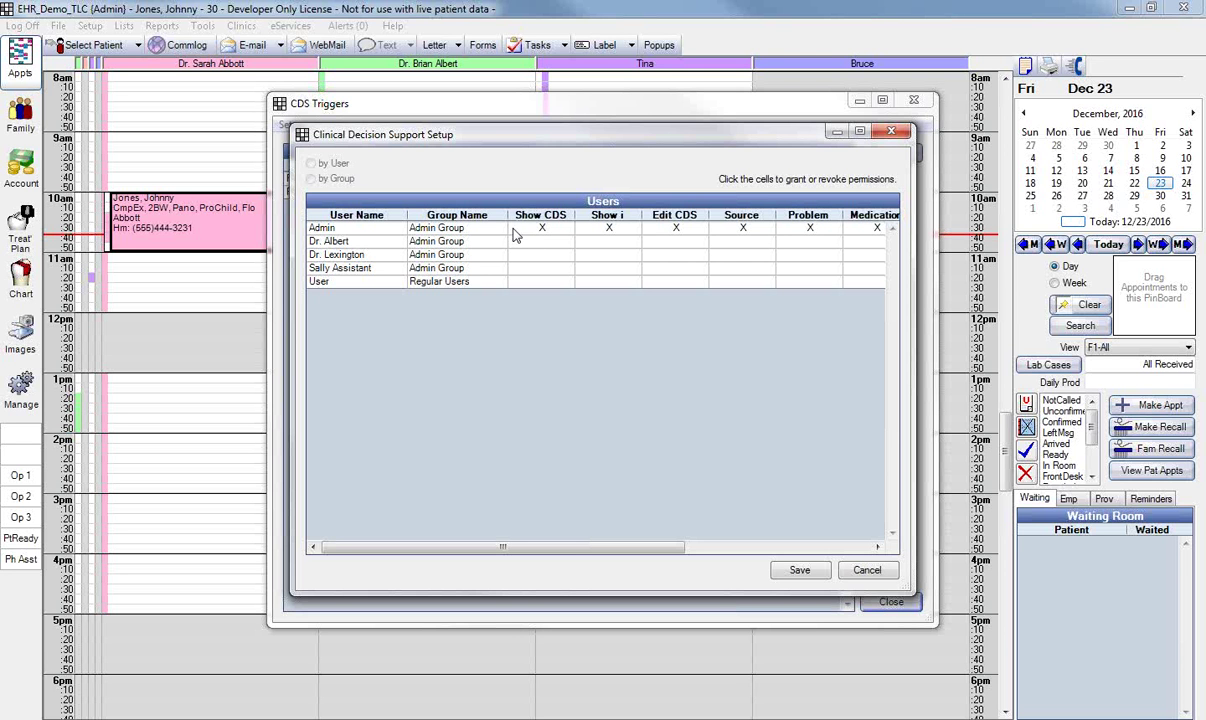
Step: Give the second user the Show CDS, Show i, Edit CDS, Source, Problem and Medication permissions
click(542, 243)
click(545, 245)
click(542, 243)
click(609, 243)
click(677, 245)
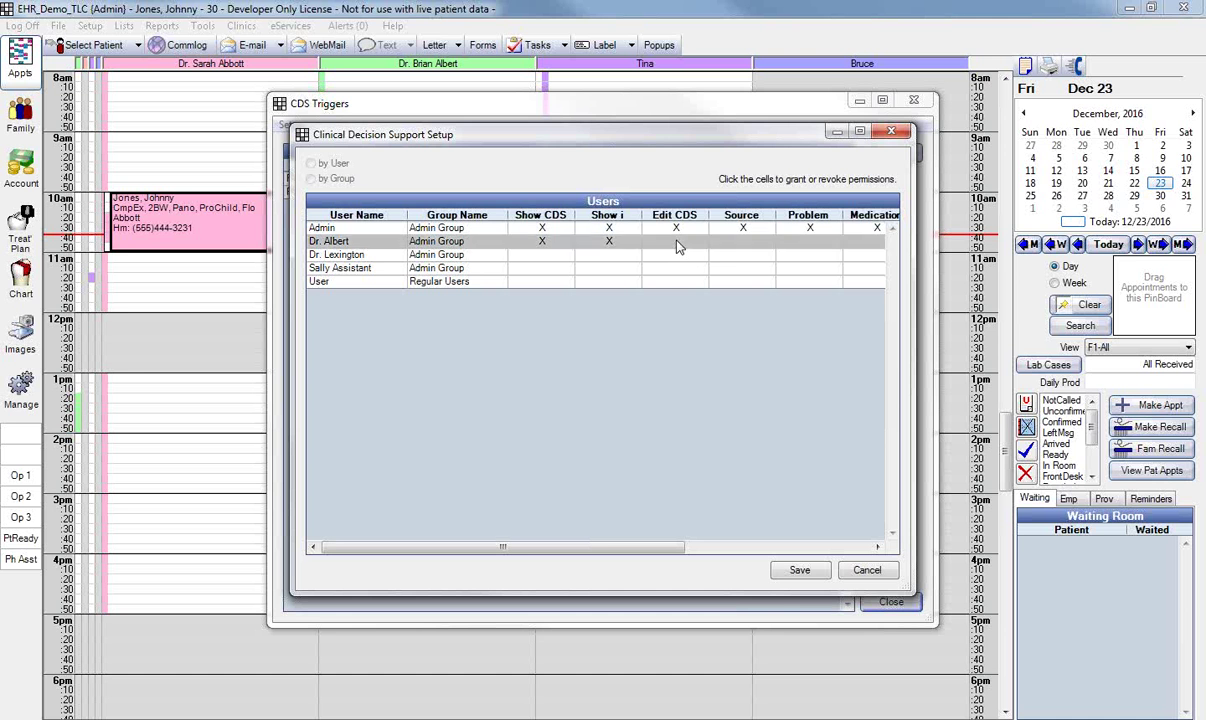
click(743, 244)
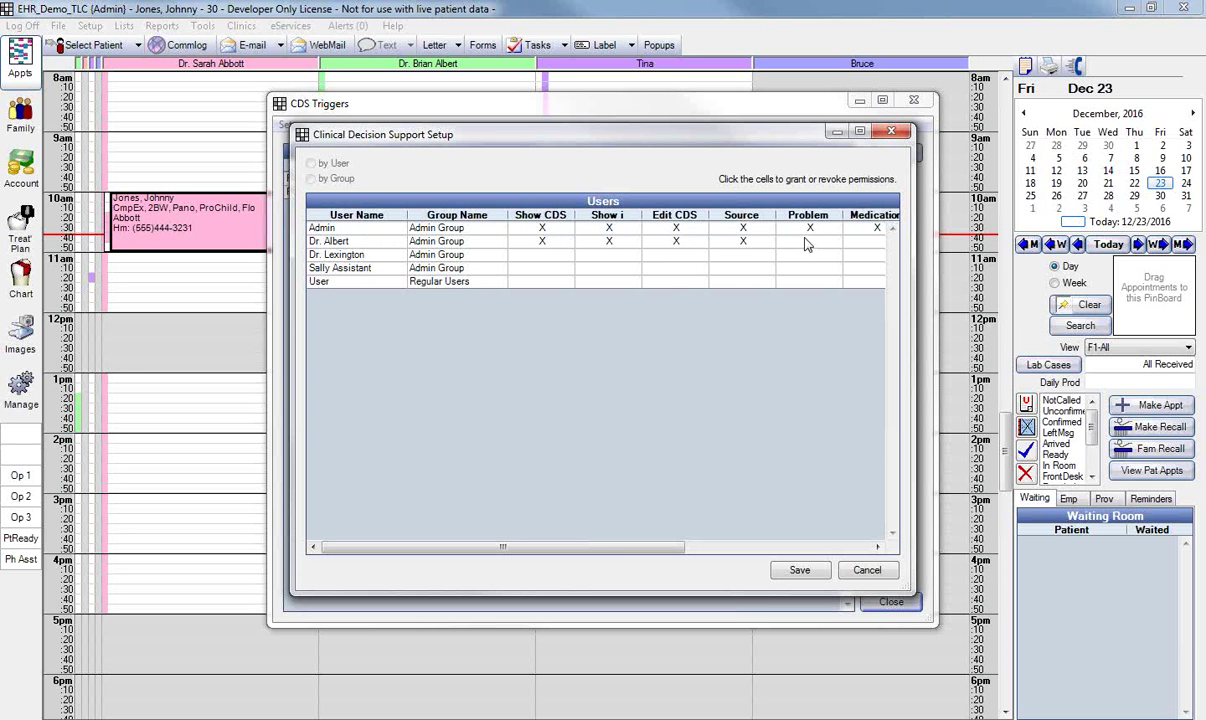
click(810, 243)
click(873, 242)
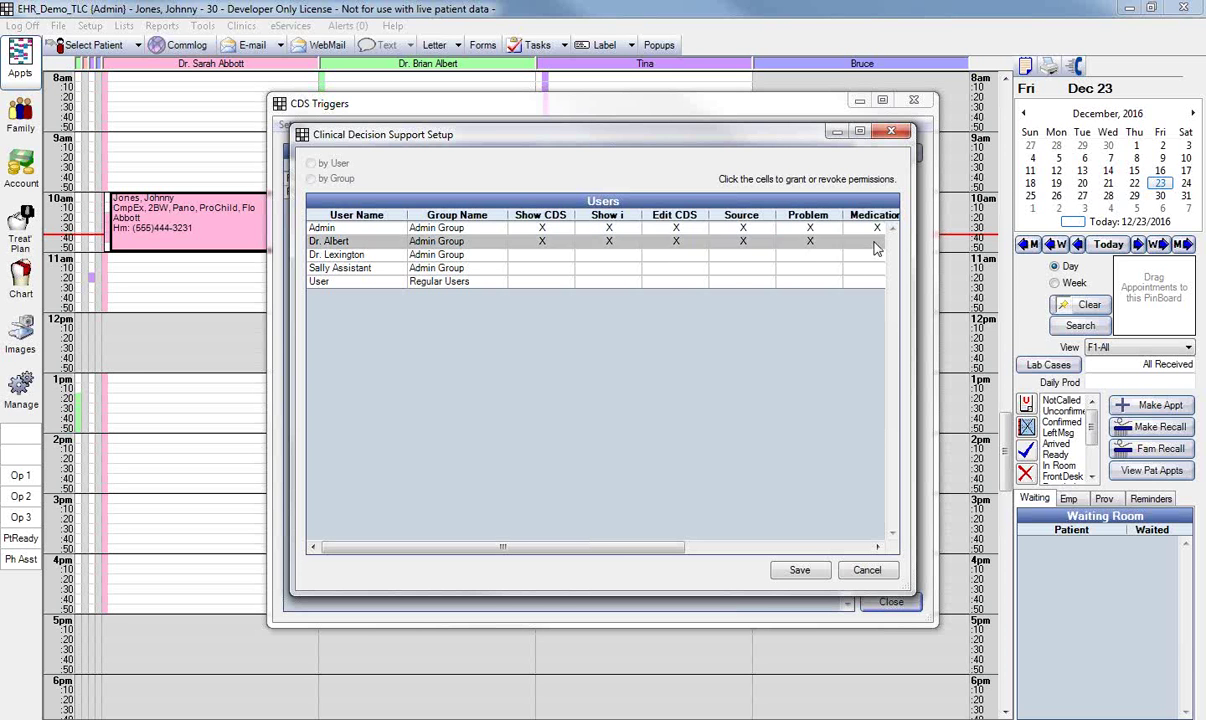
Step: Also grant the second user Allergy and Vitals permissions, then save the permissions grid
drag(640, 547, 890, 570)
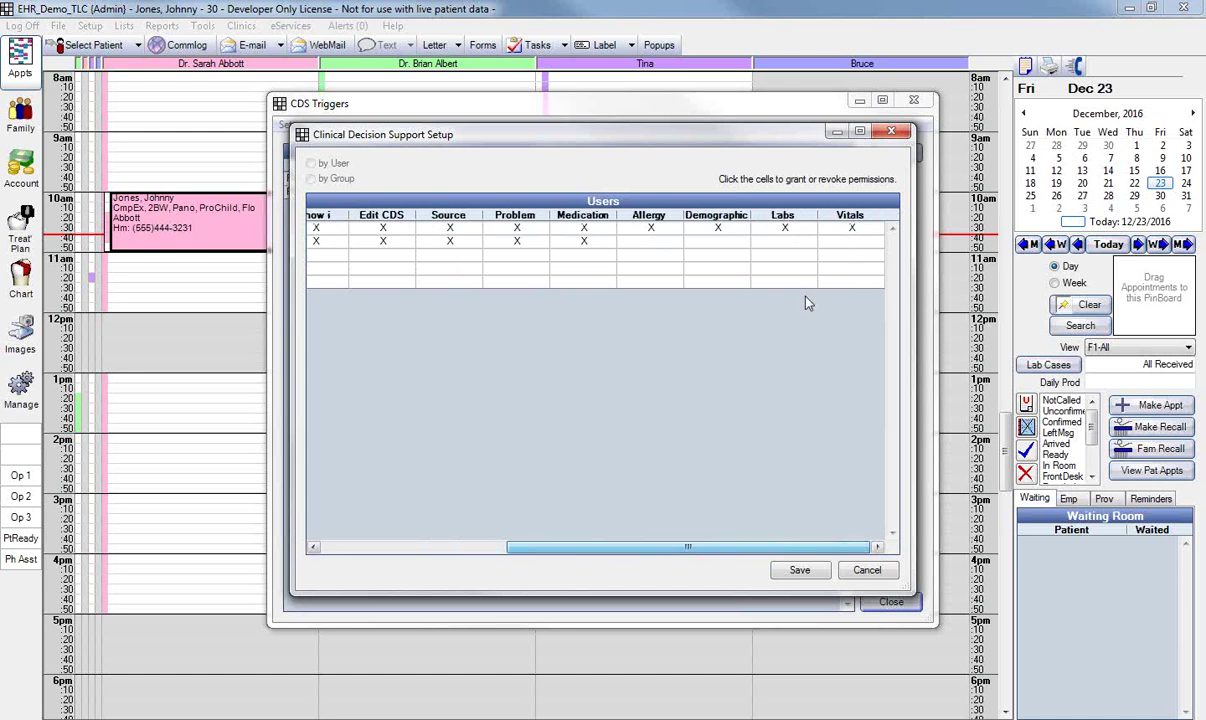
click(652, 239)
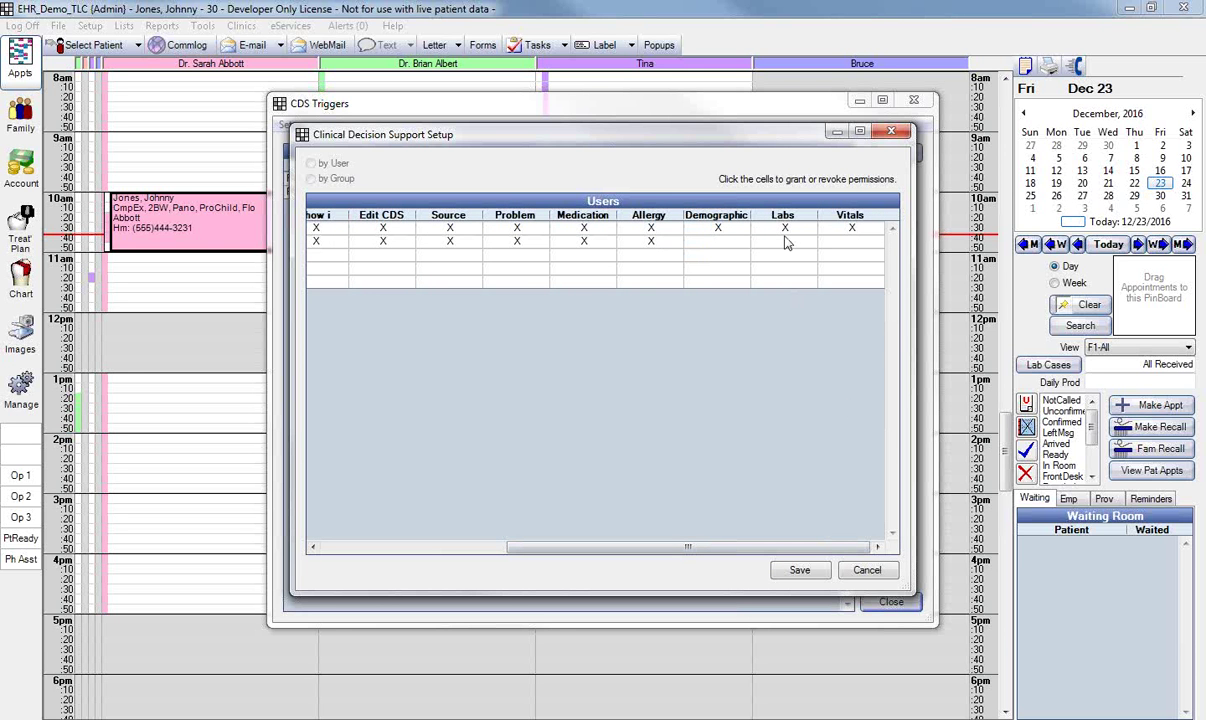
click(836, 242)
drag(740, 549, 538, 551)
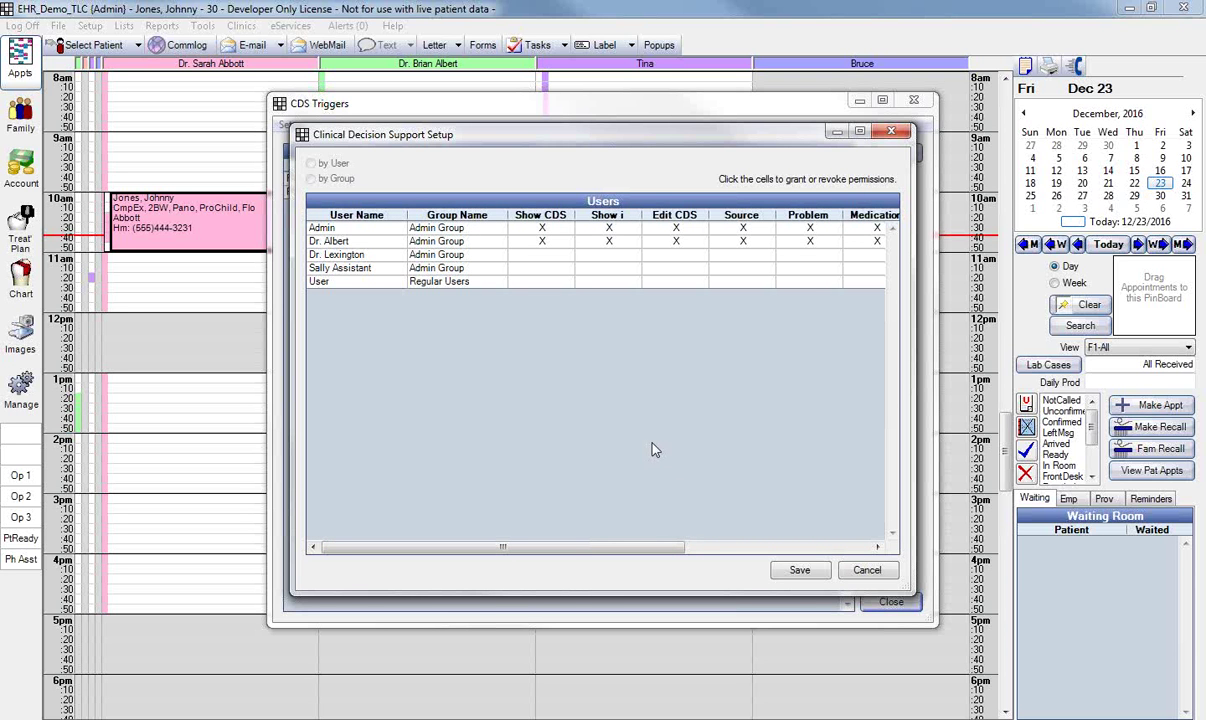
click(800, 572)
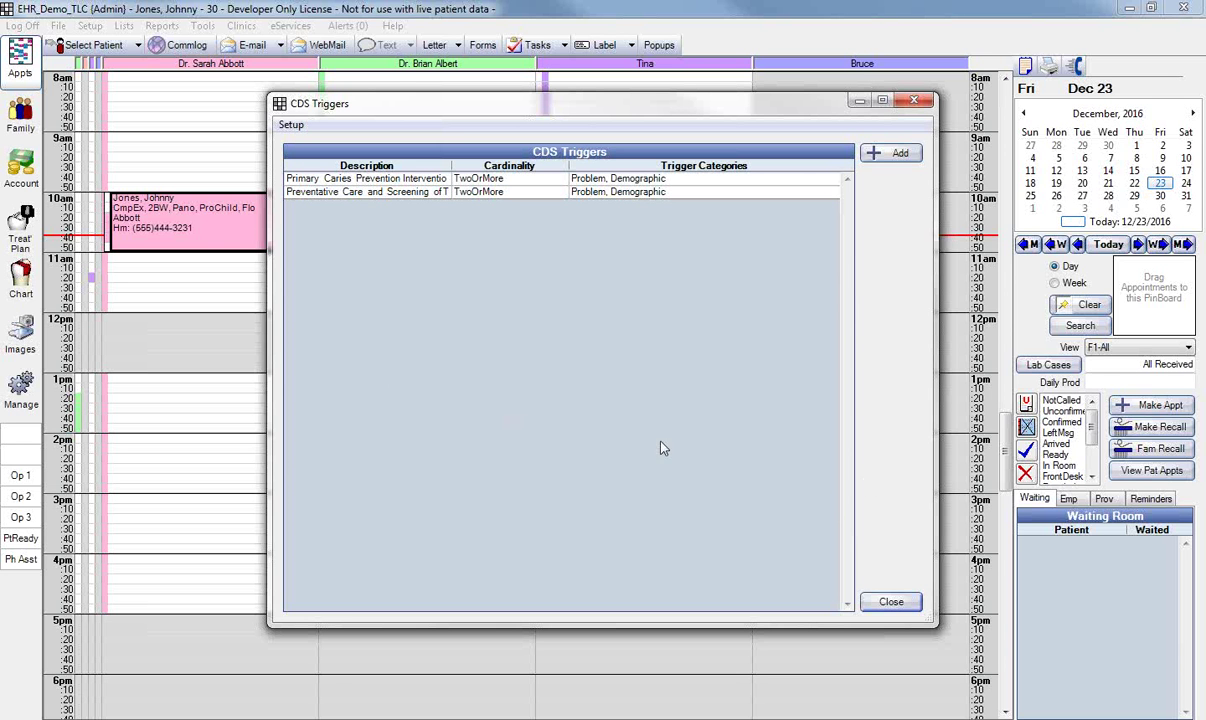
Step: Add a new CDS trigger, bringing up a blank CDS Trigger Edit form
click(893, 153)
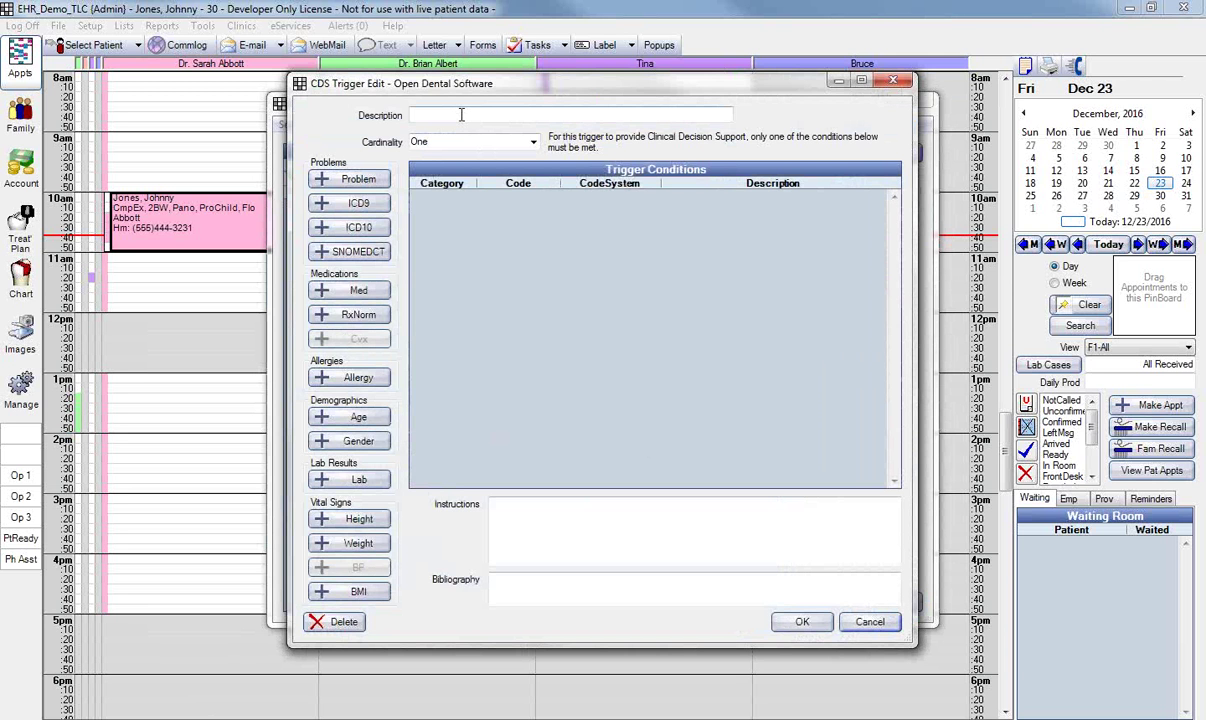
Step: Enter the description 'Fluoride Varnish for Children' and keep the cardinality at One
click(461, 114)
text(Cluoride Va)
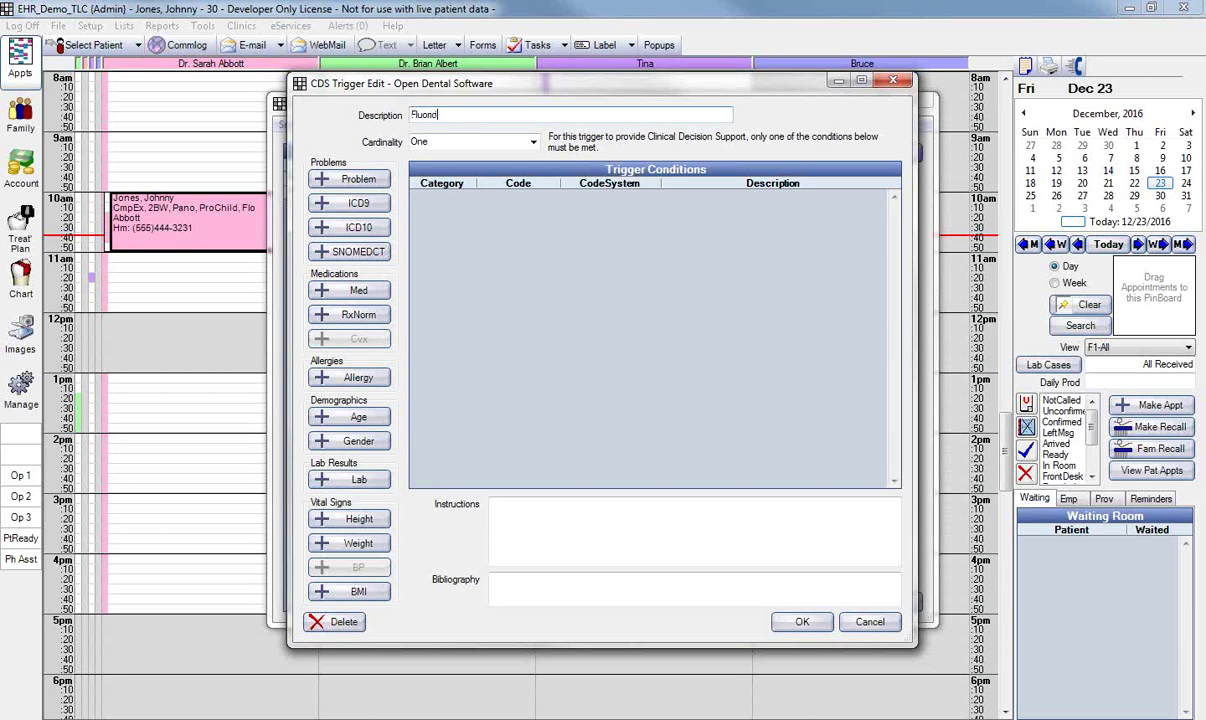
text(rnish for Children)
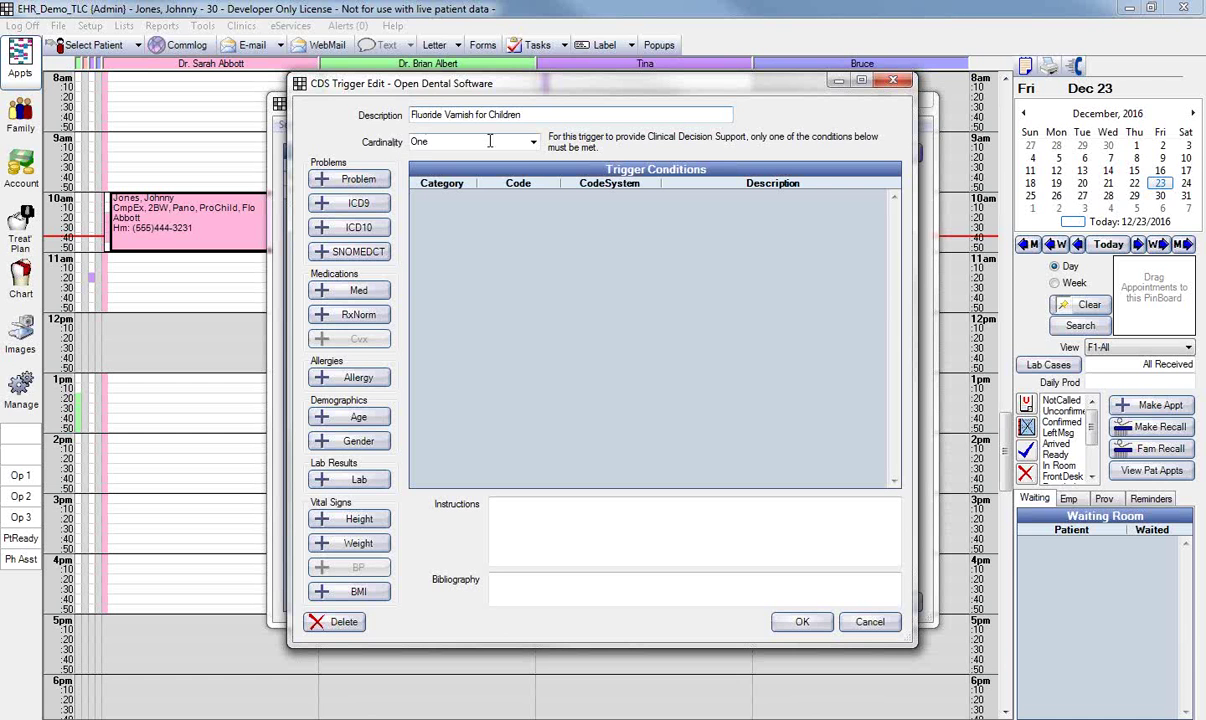
click(533, 142)
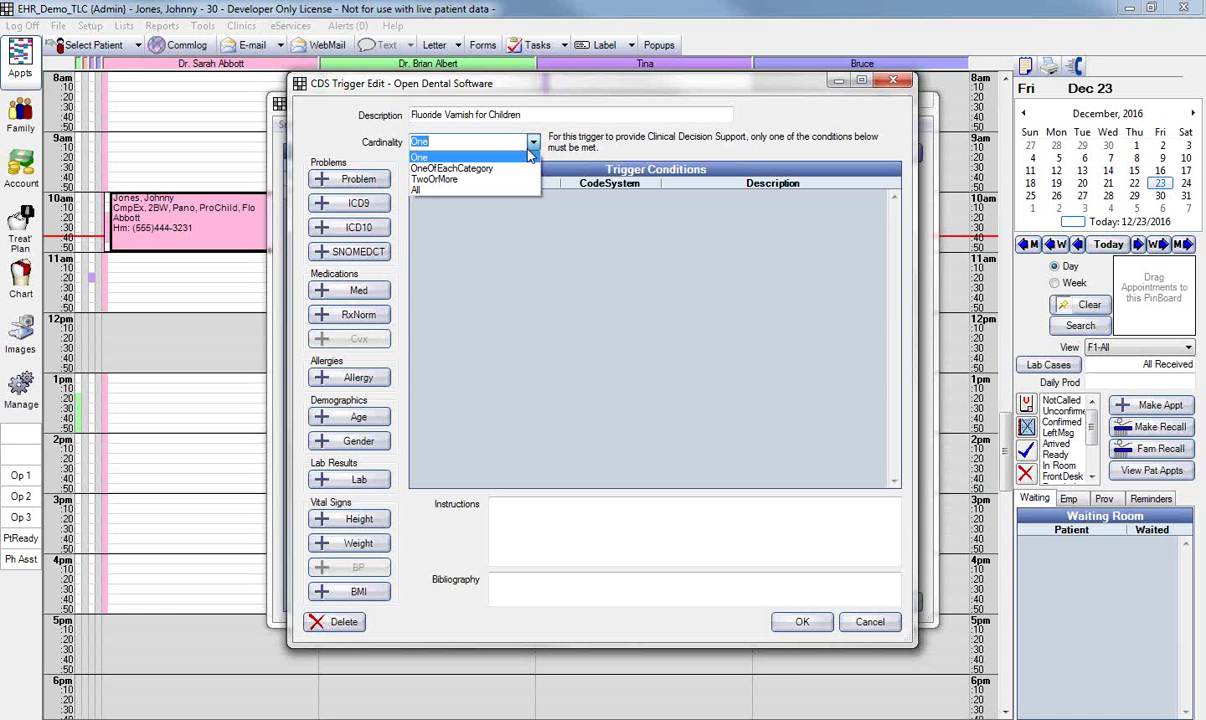
click(456, 158)
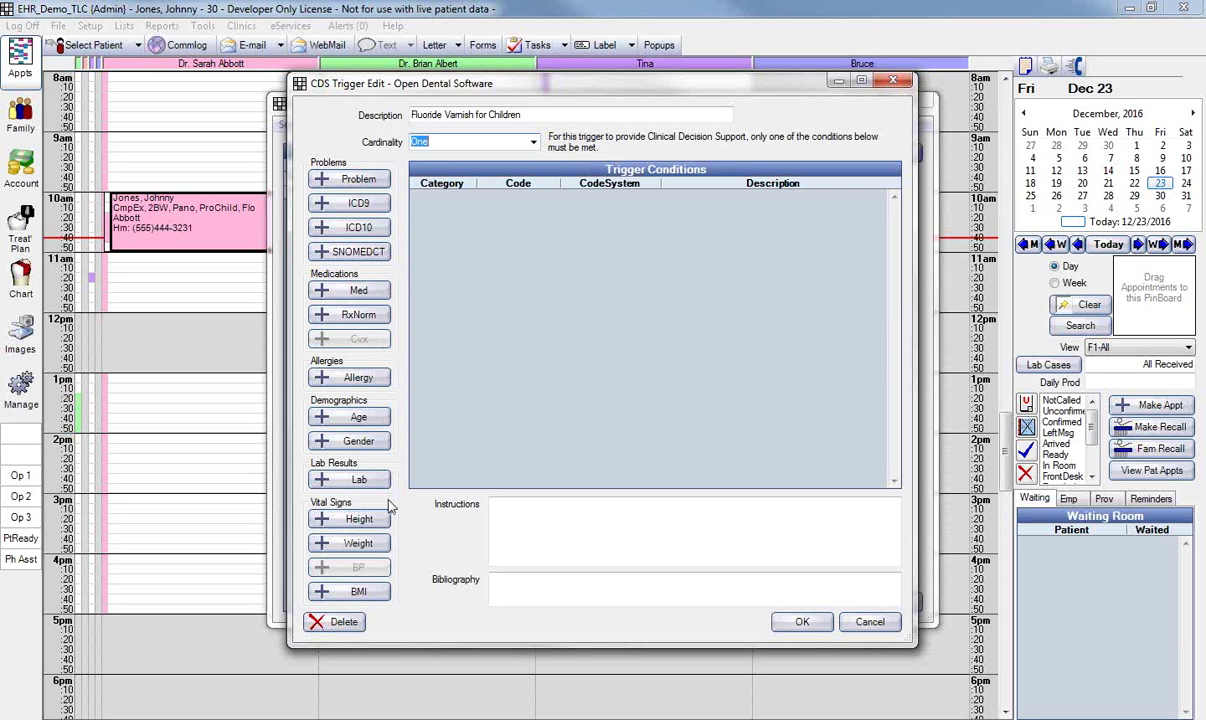
Step: Add the problem 'Elevated risk for dental caries' (609399004) as a trigger condition
click(365, 182)
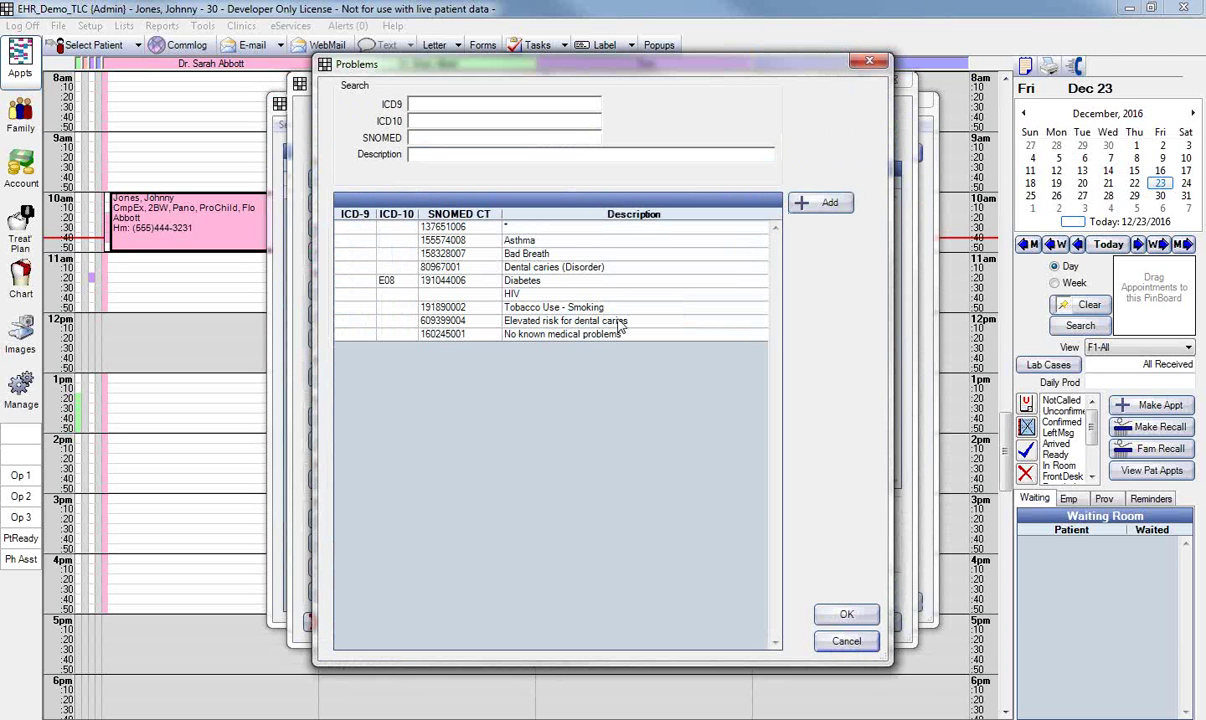
click(540, 321)
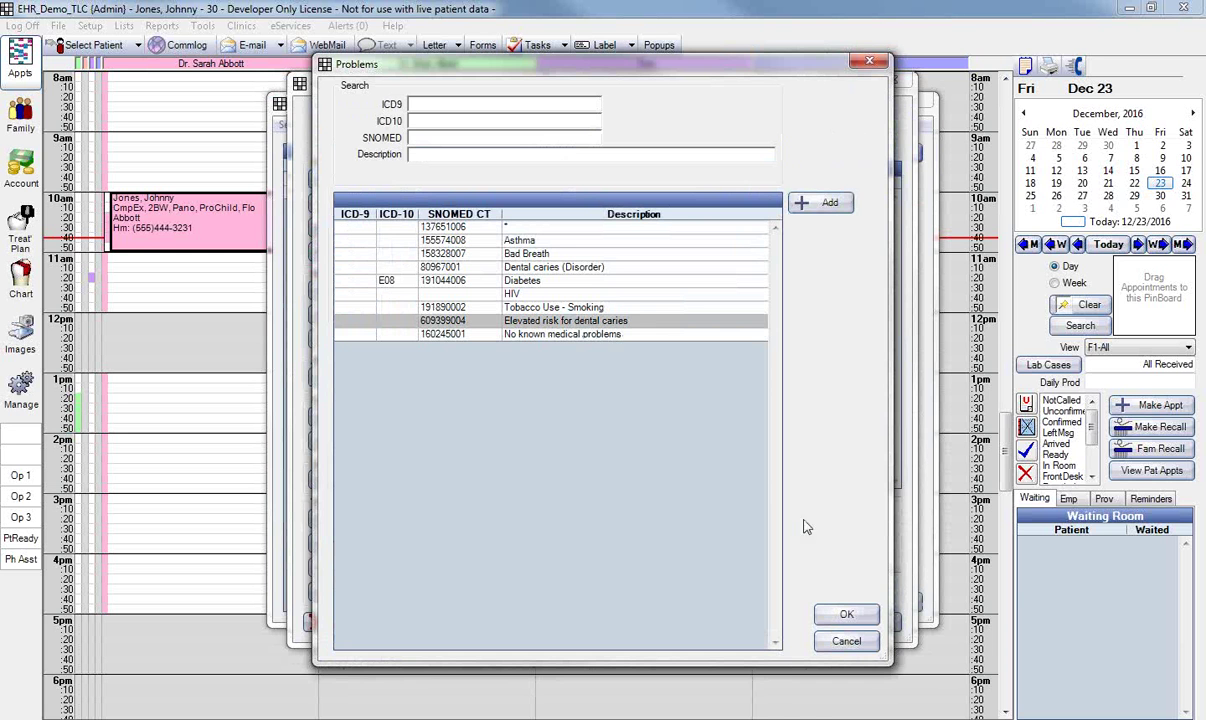
click(846, 616)
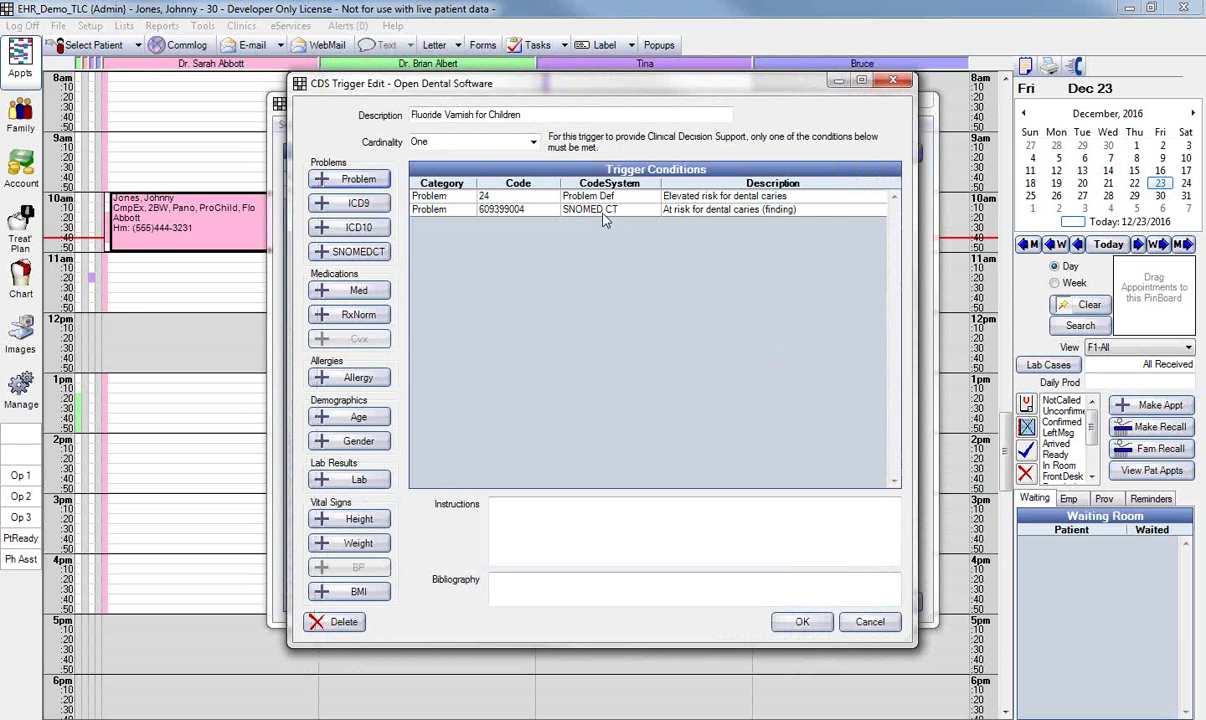
Step: Add an Age condition of <18 to the trigger
click(355, 420)
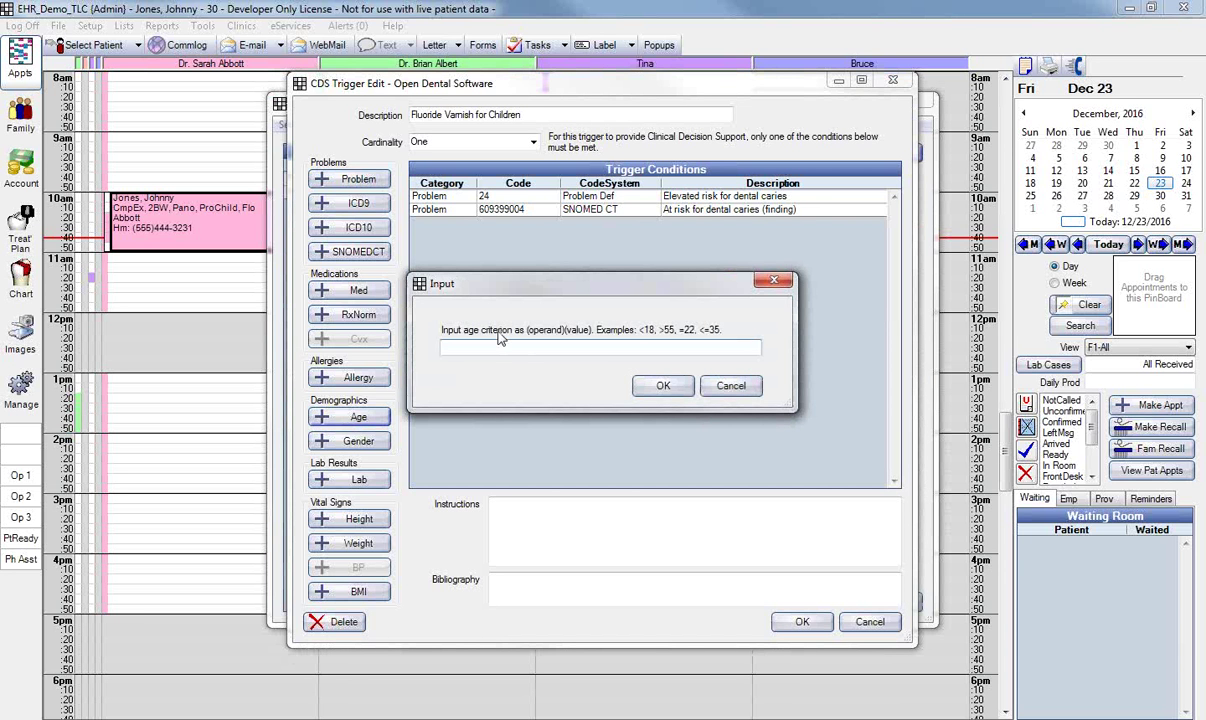
text(<18)
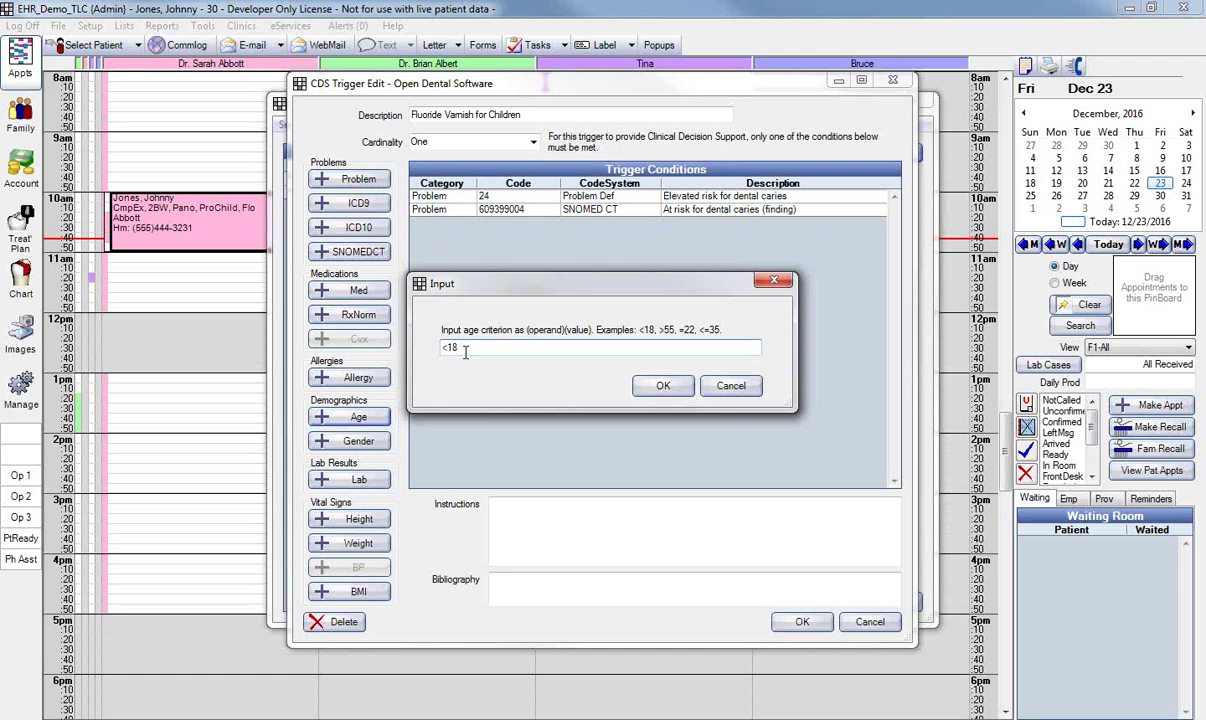
click(665, 387)
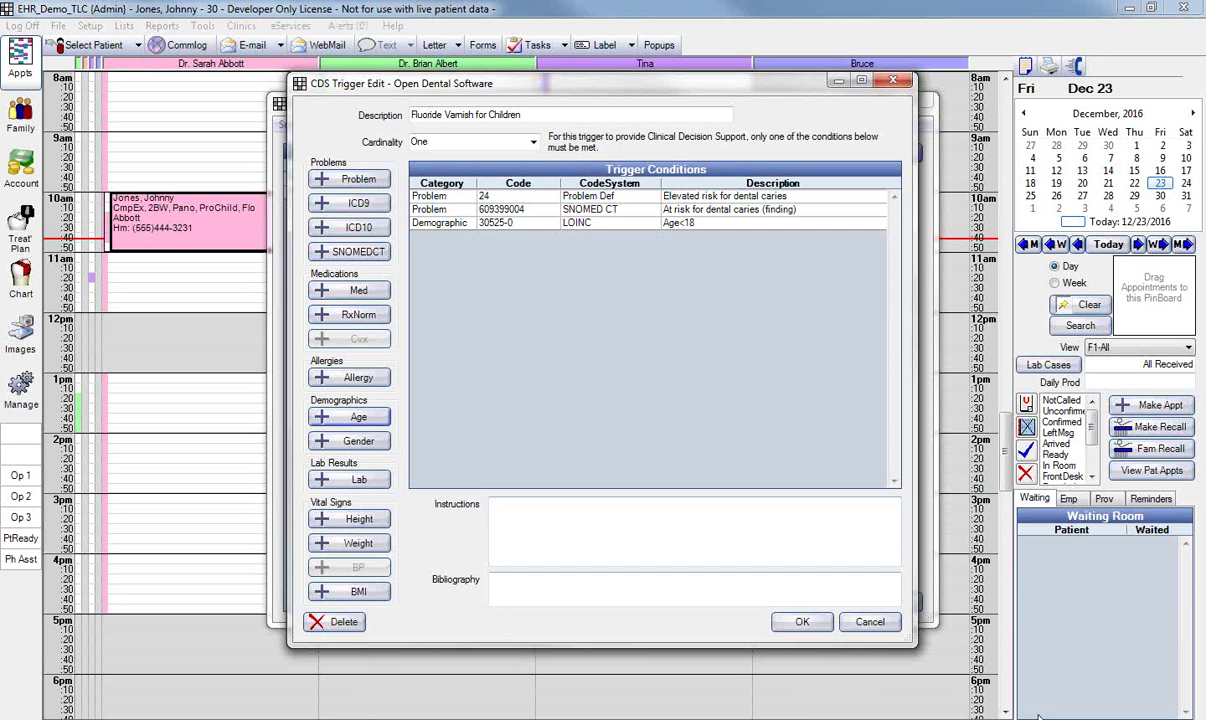
Step: Copy the 2.2% fluoride varnish guidance lines from Notepad into the trigger's Instructions box
key(alt+Tab)
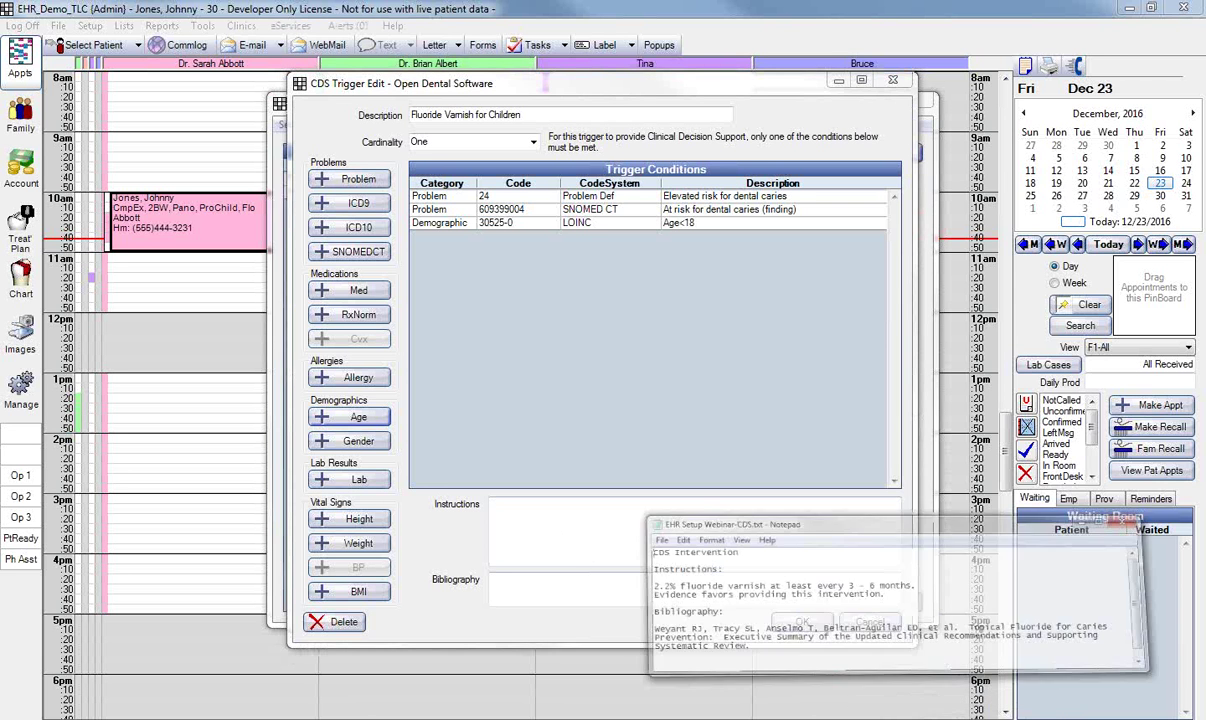
drag(867, 566, 563, 548)
key(ctrl+c)
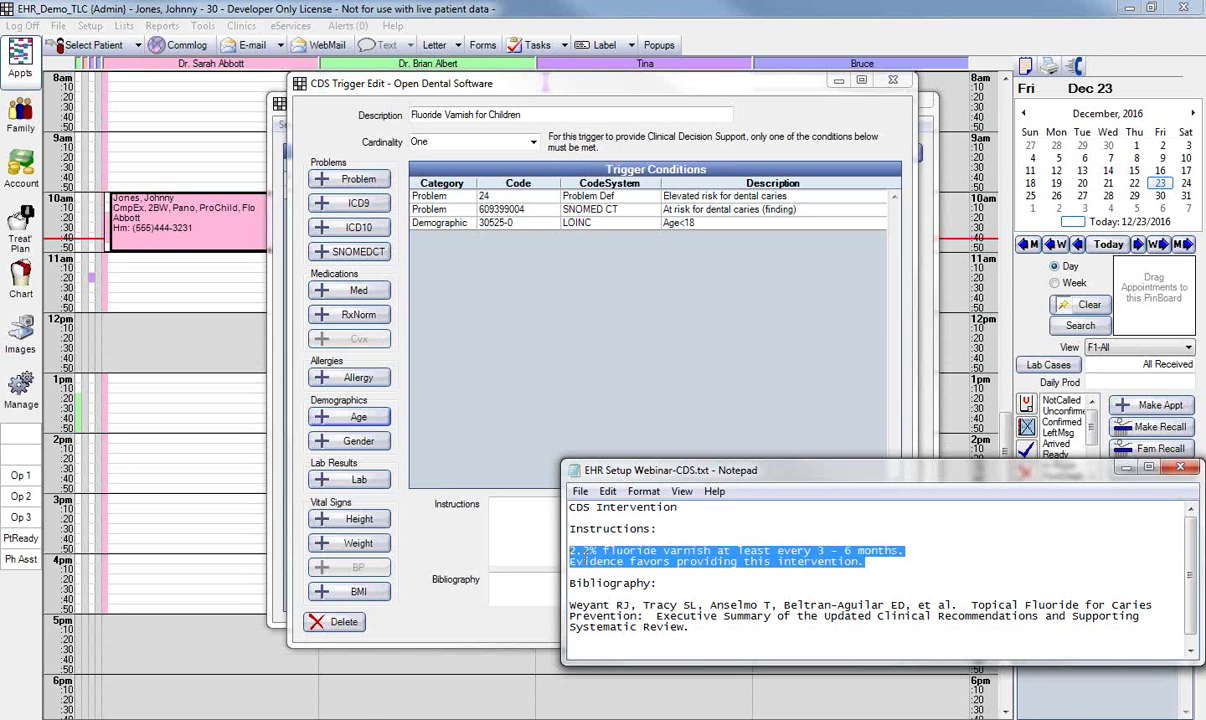
right_click(612, 561)
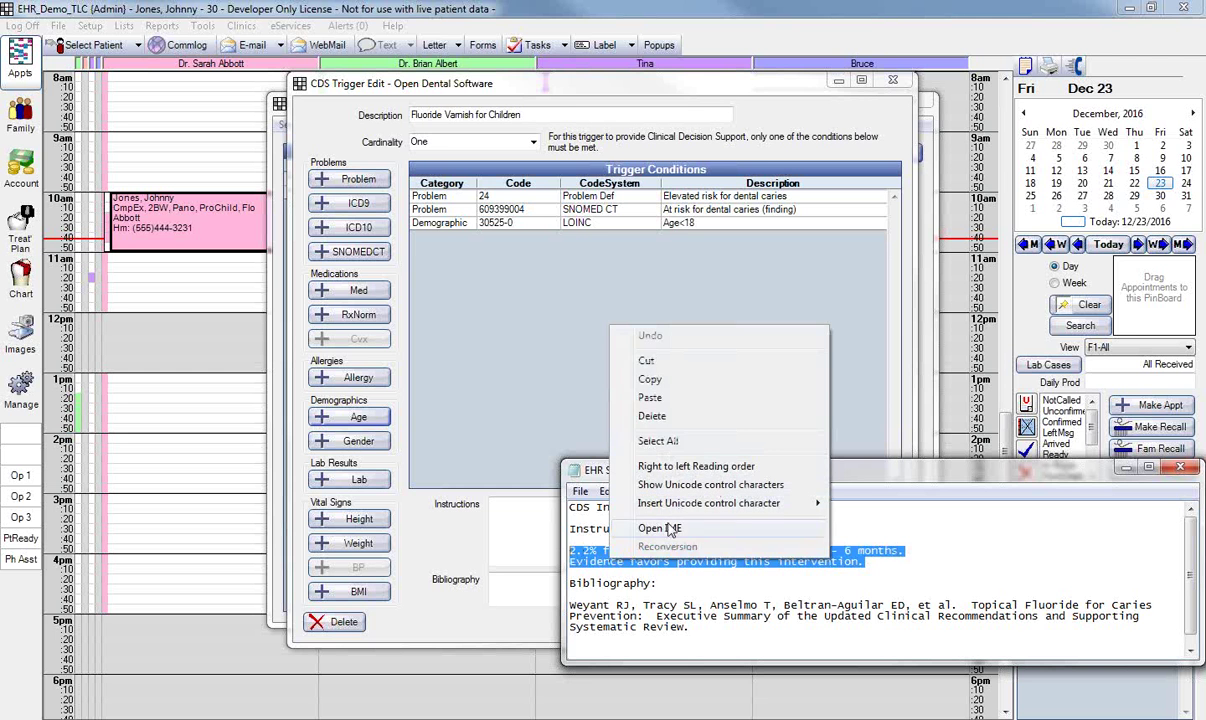
click(652, 379)
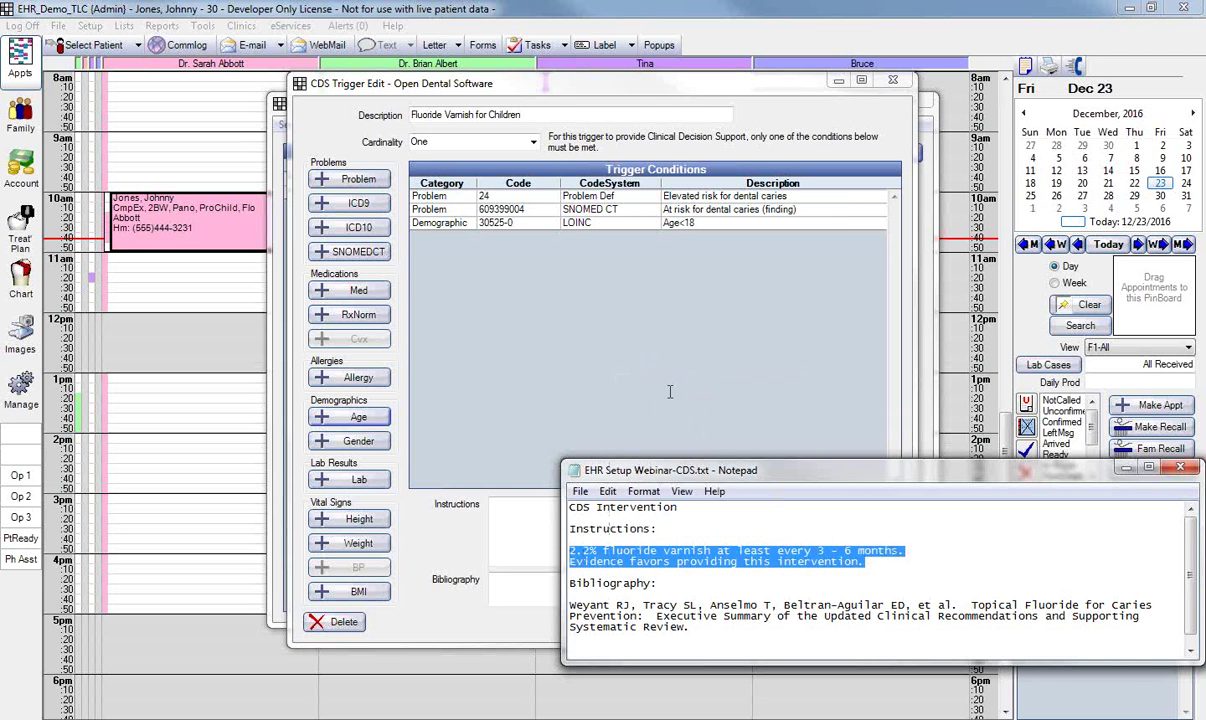
click(507, 516)
right_click(507, 512)
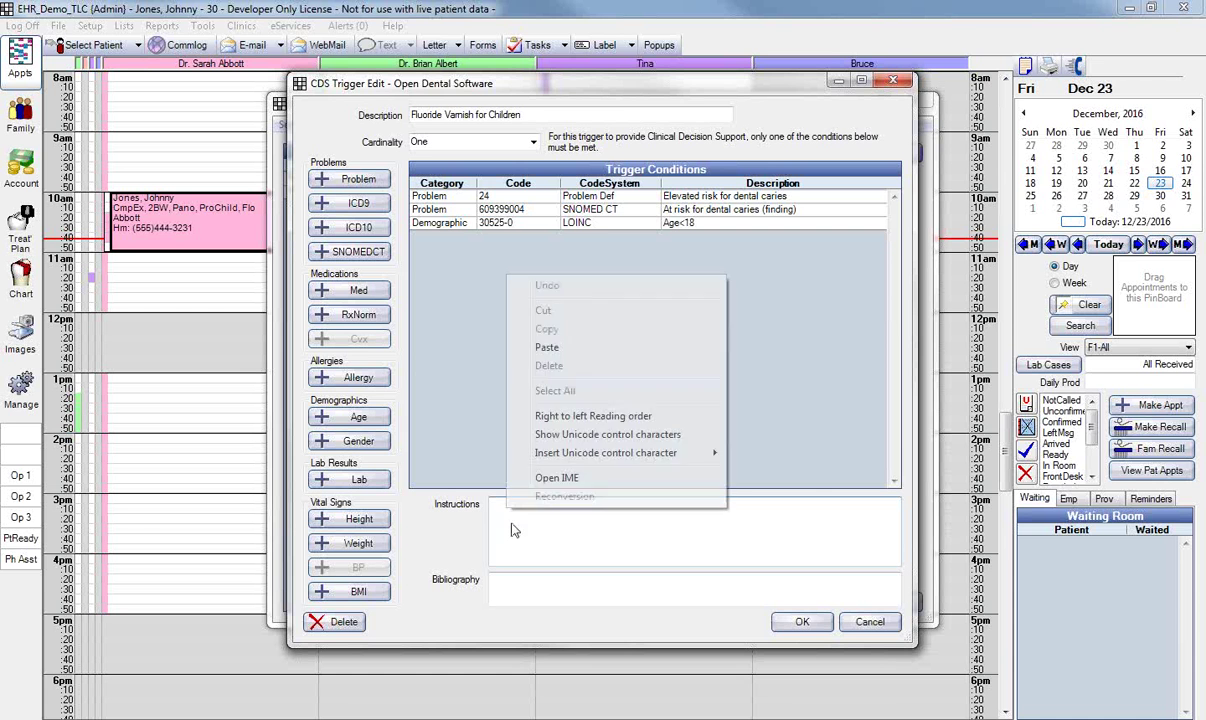
click(547, 347)
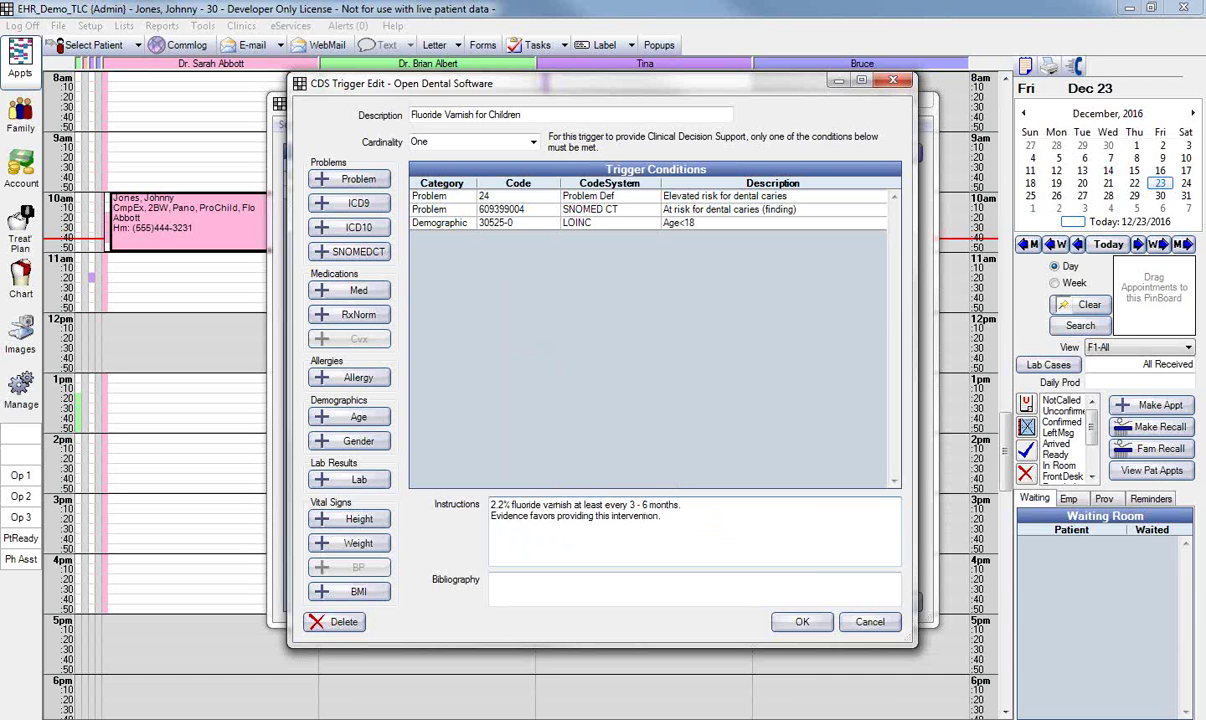
Step: Copy the Weyant et al. reference from the notes into the trigger's Bibliography field
click(905, 719)
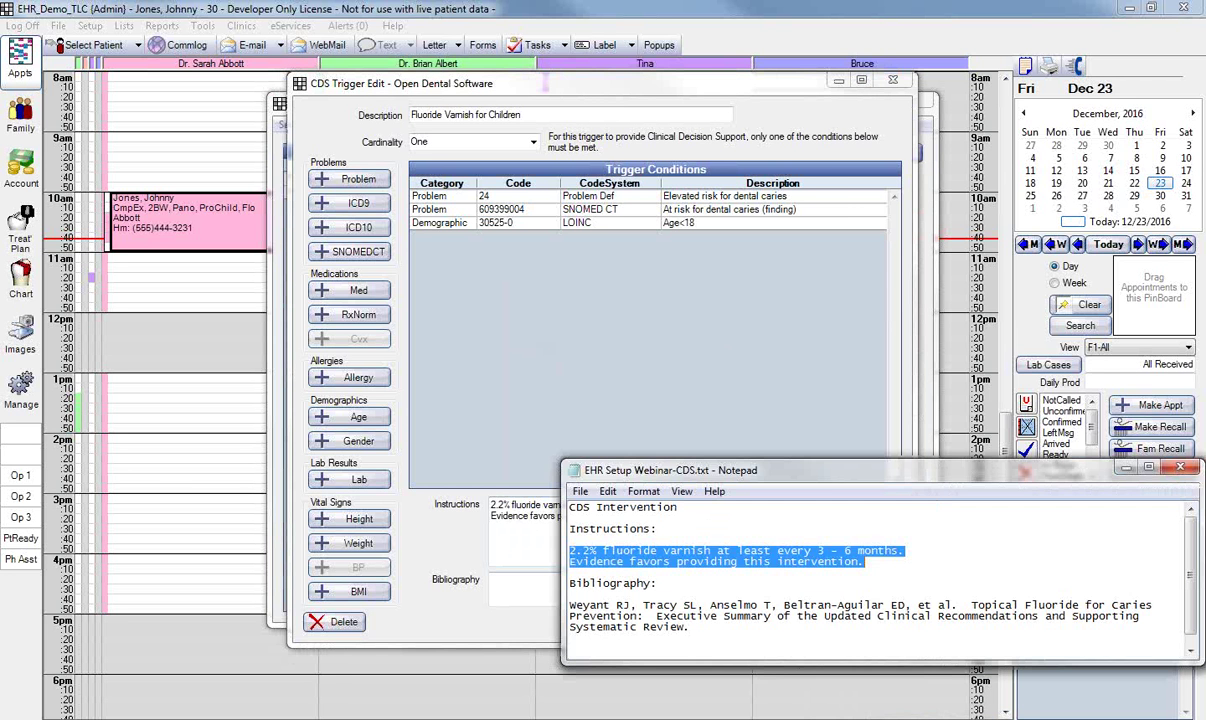
drag(693, 628, 569, 605)
right_click(641, 614)
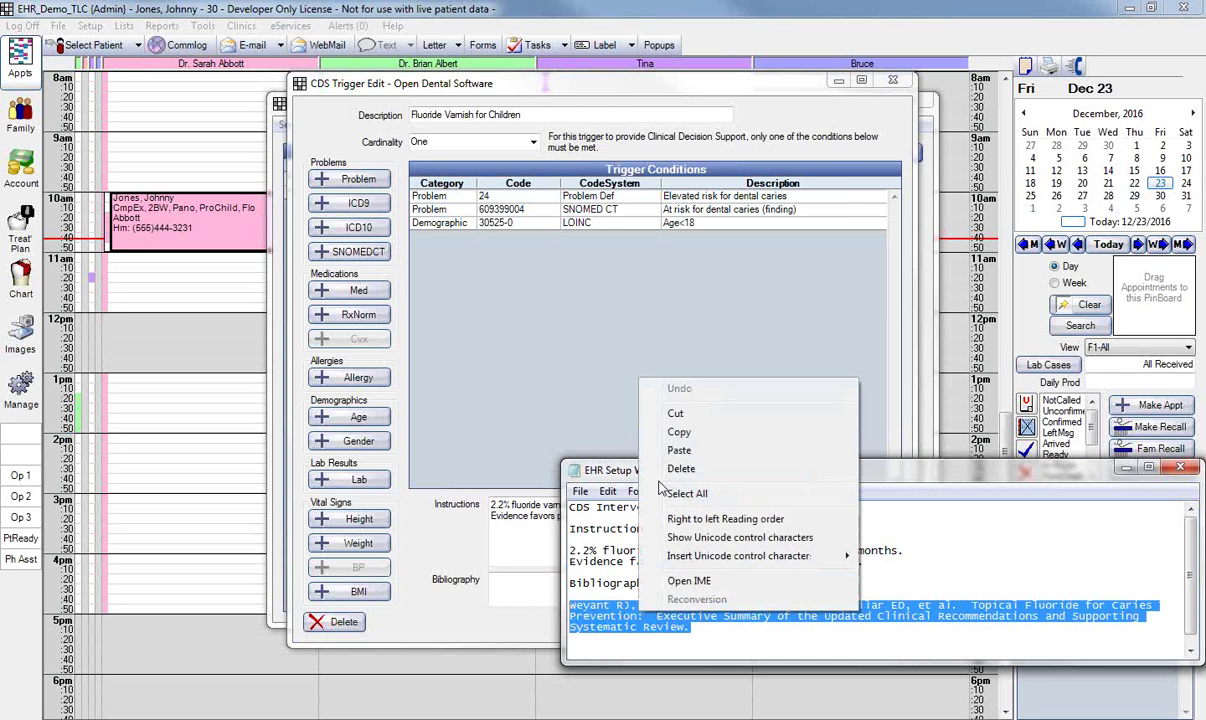
click(680, 432)
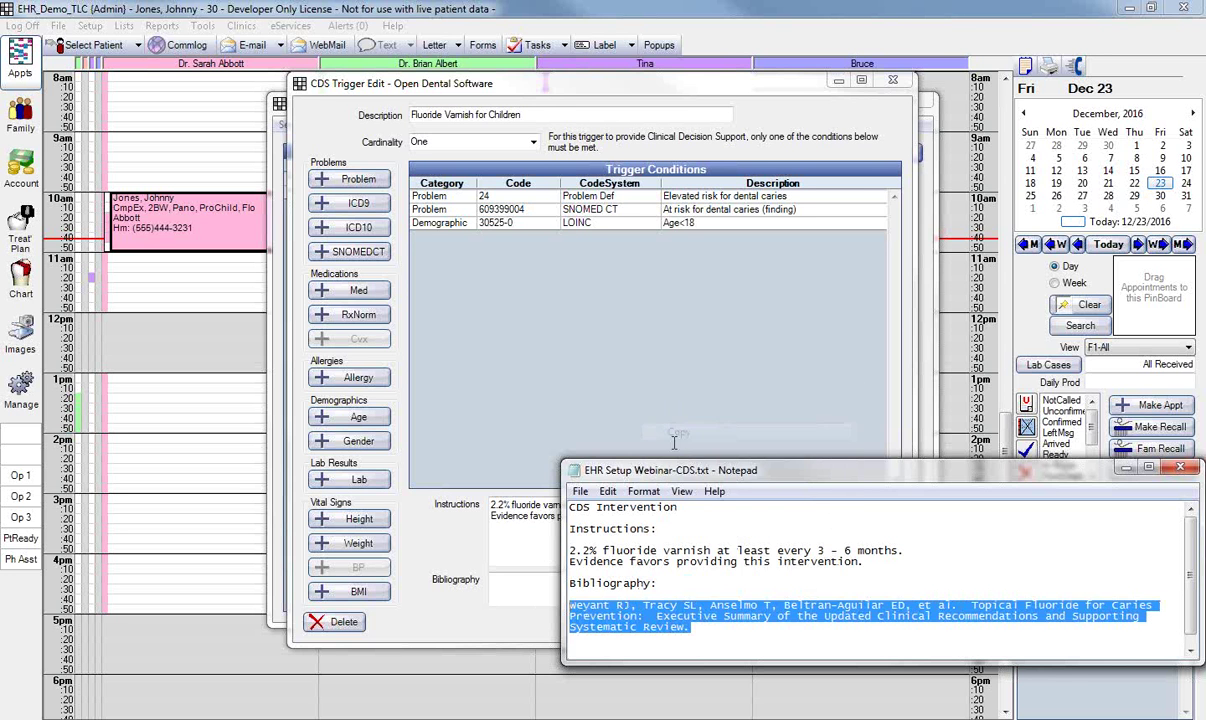
click(513, 583)
right_click(513, 583)
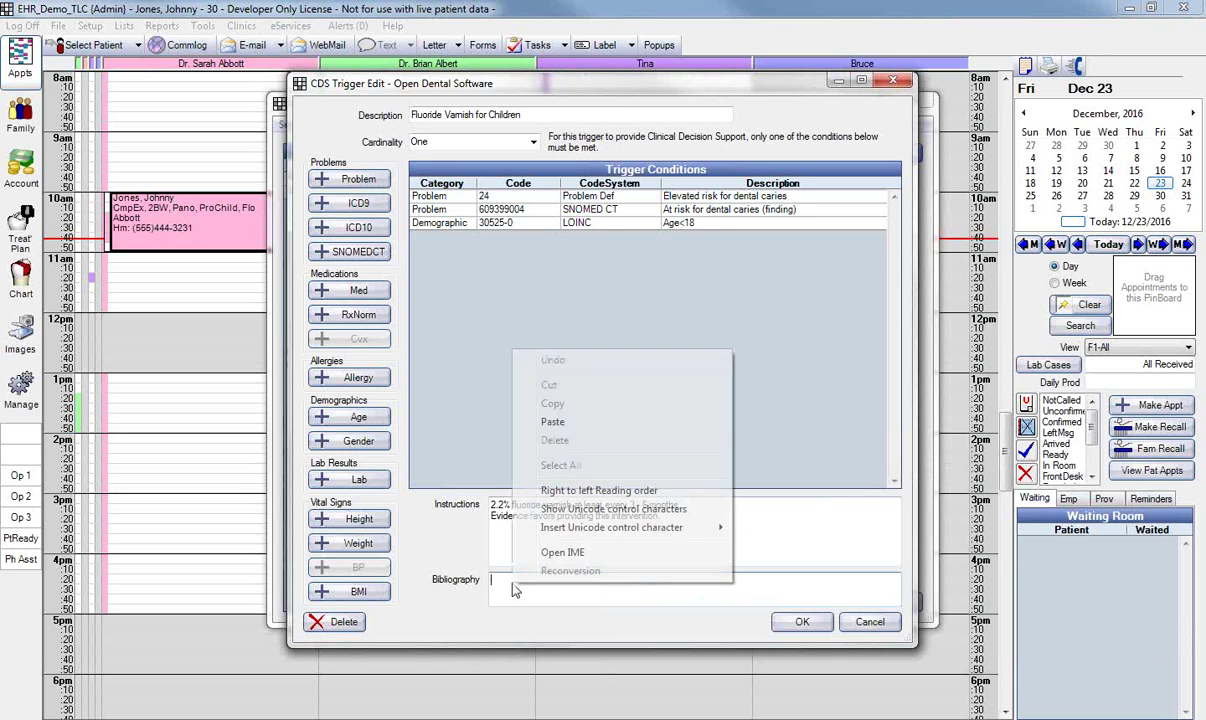
click(552, 423)
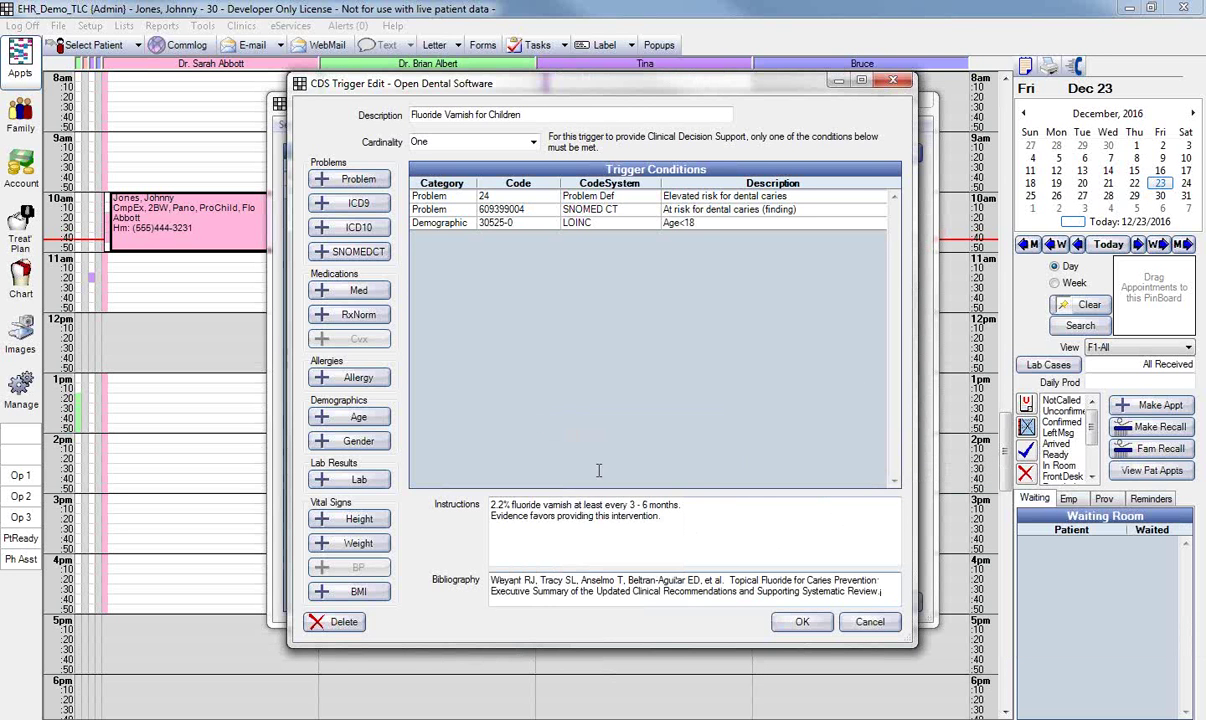
Step: Save the Fluoride Varnish for Children trigger, close CDS Triggers and EHR Setup, and open the Chart
click(803, 622)
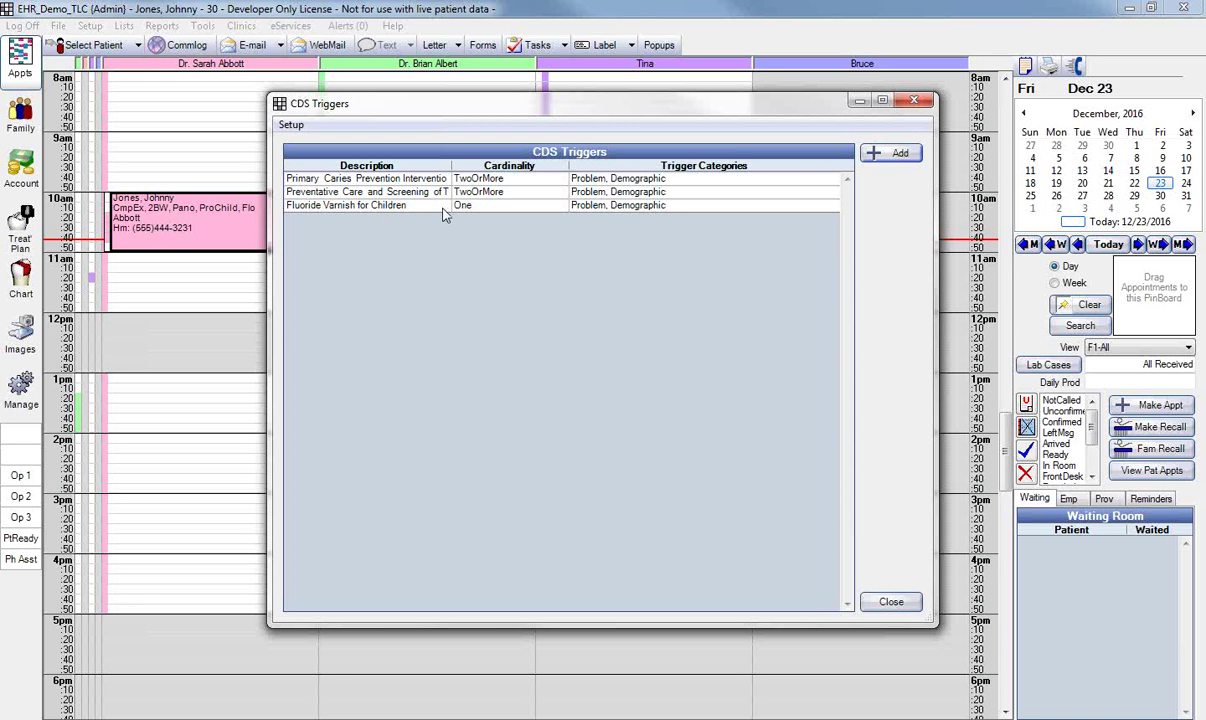
click(891, 601)
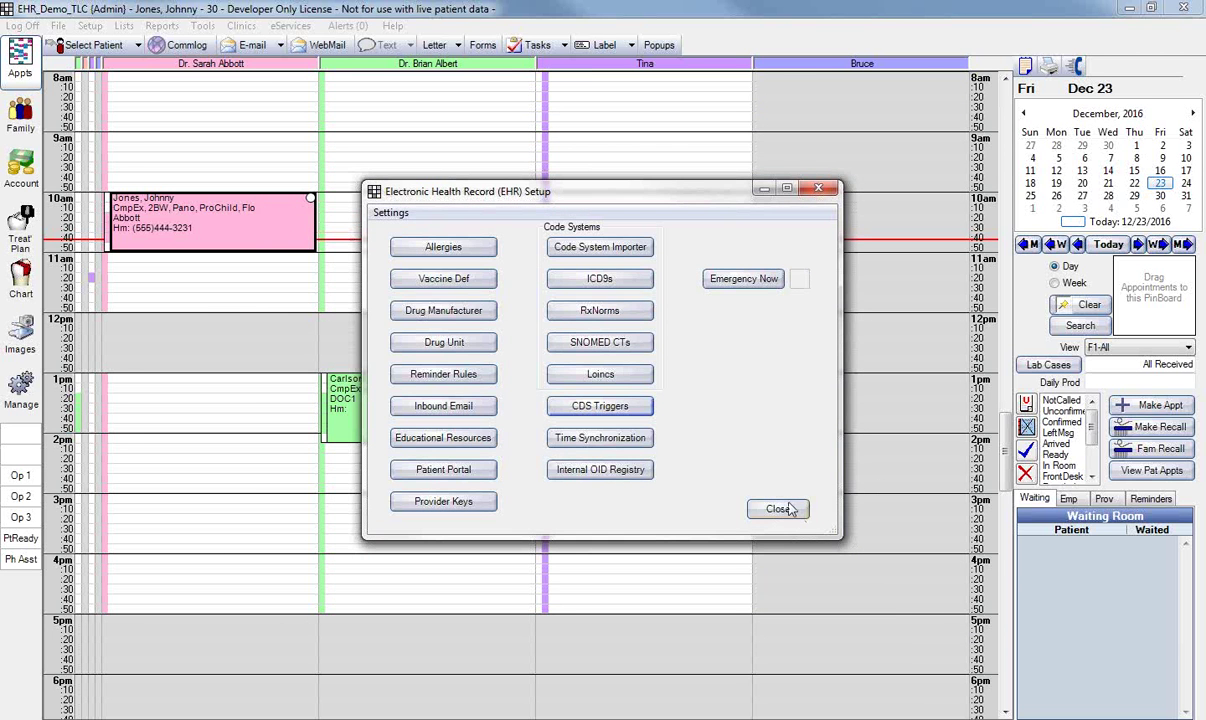
click(790, 513)
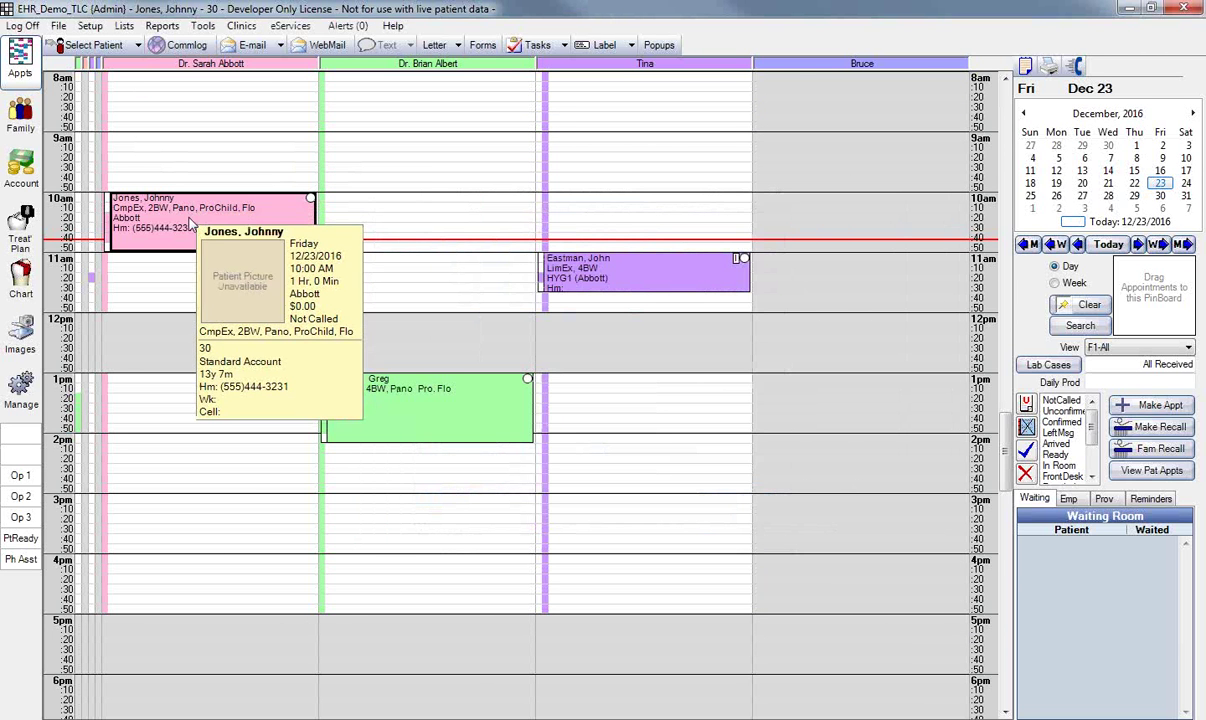
click(8, 294)
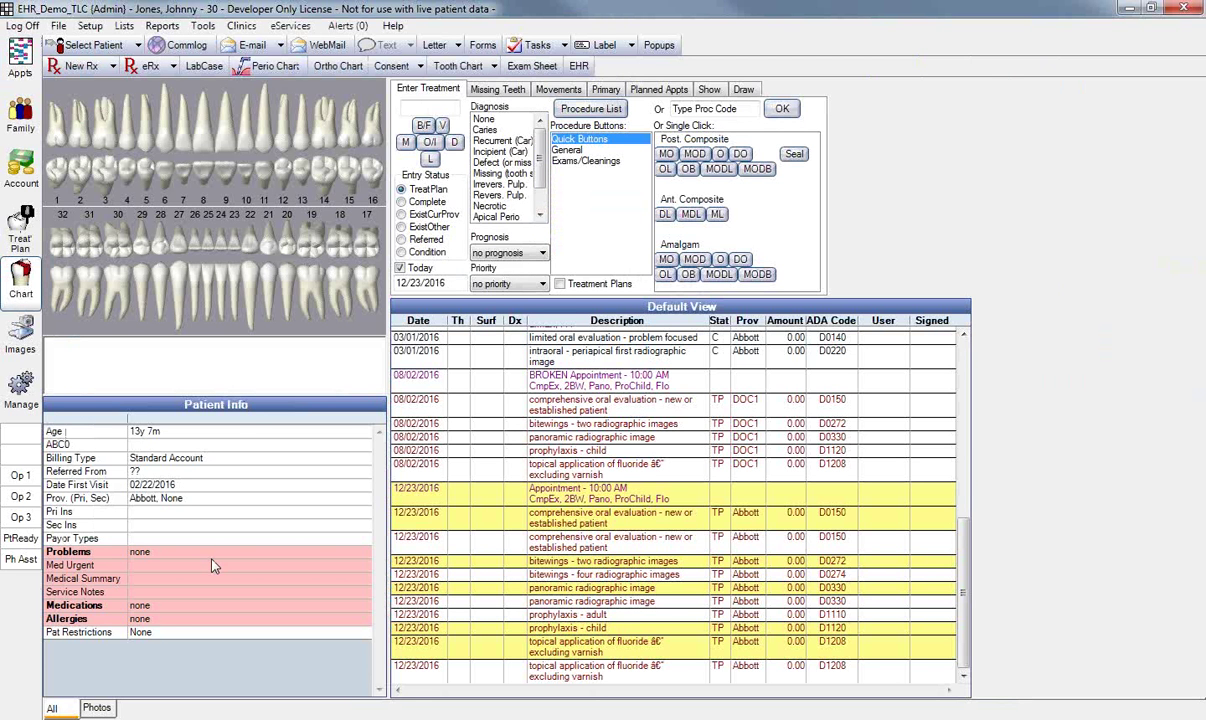
Step: Add the problem 'Elevated risk for dental caries' to the patient's Problems list
double_click(212, 560)
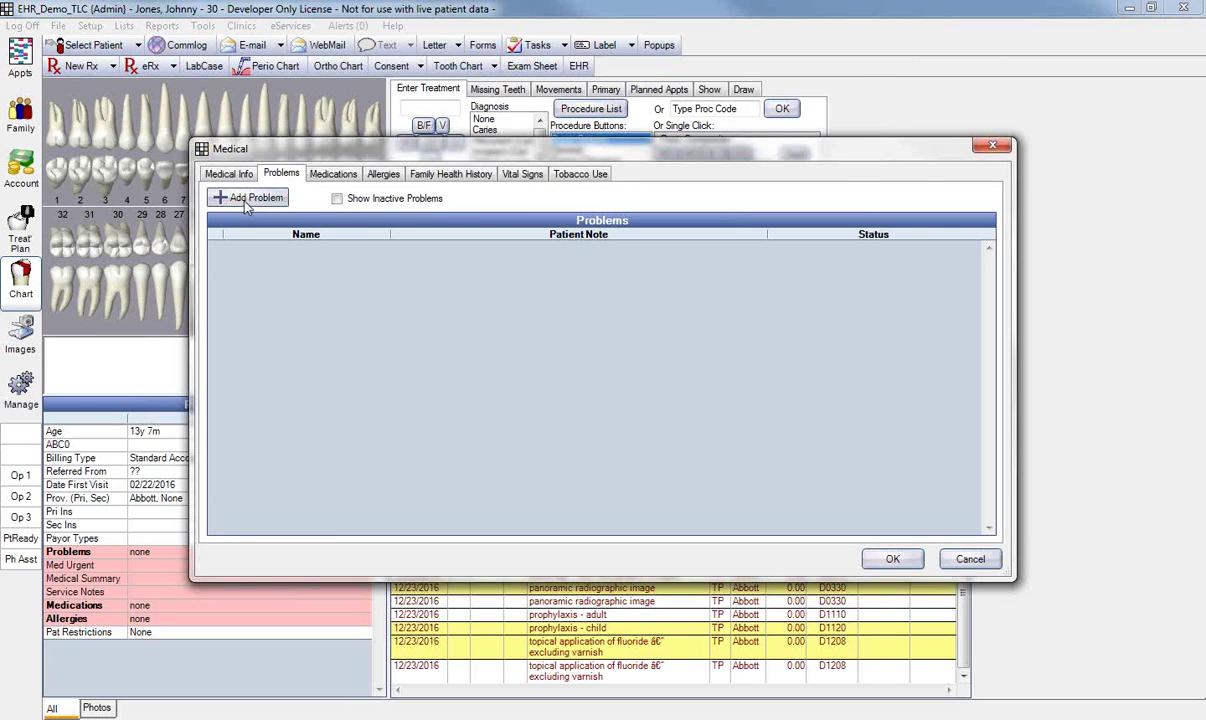
click(250, 199)
click(510, 319)
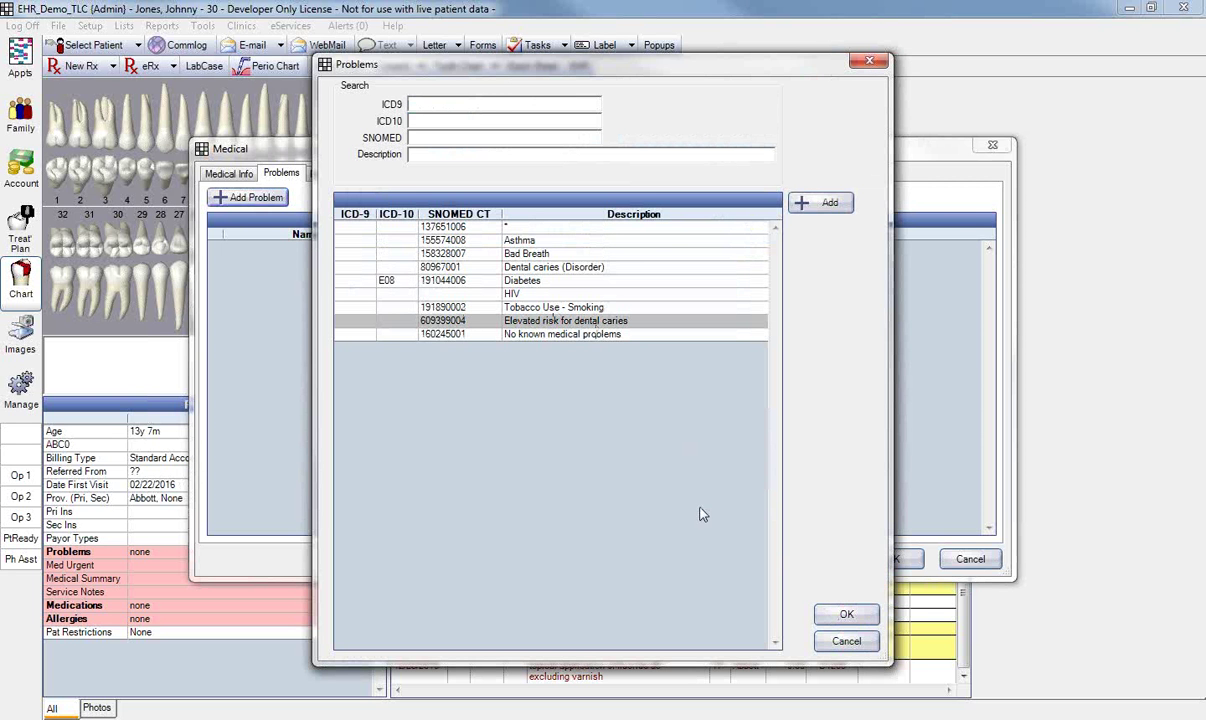
click(846, 614)
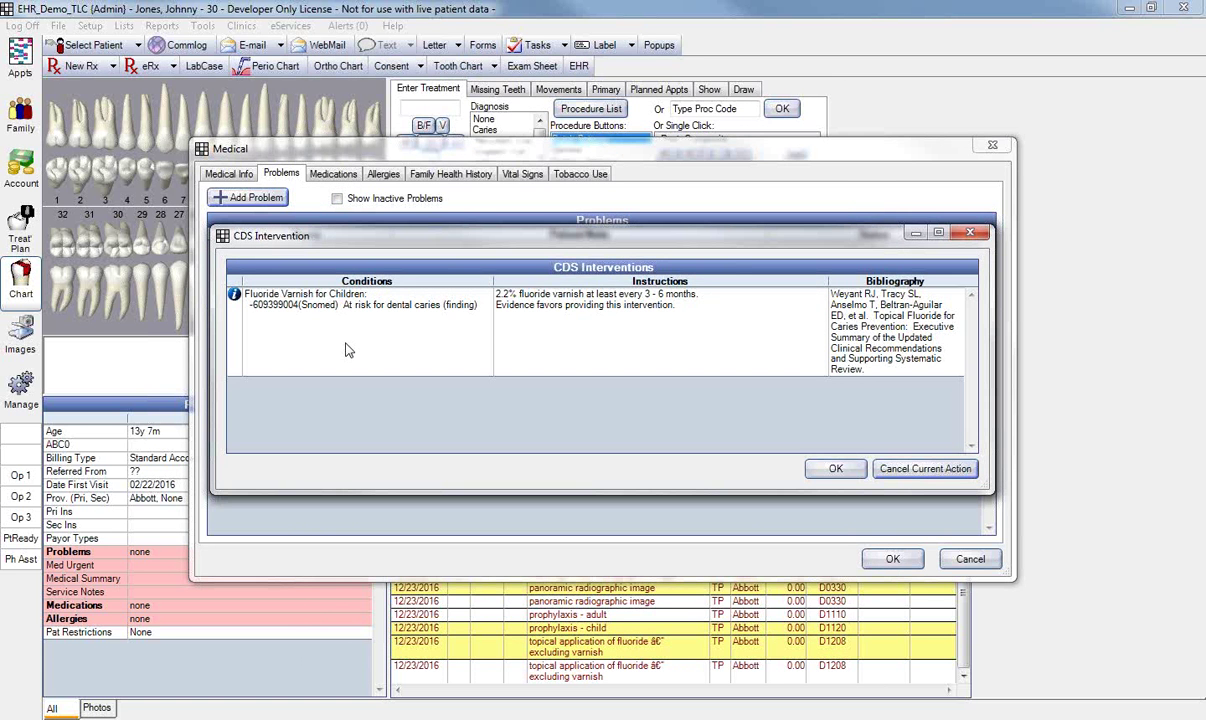
Step: View the Fluoride Varnish for Children intervention's reference info, then cancel the InfoButton Portal
click(238, 305)
click(237, 300)
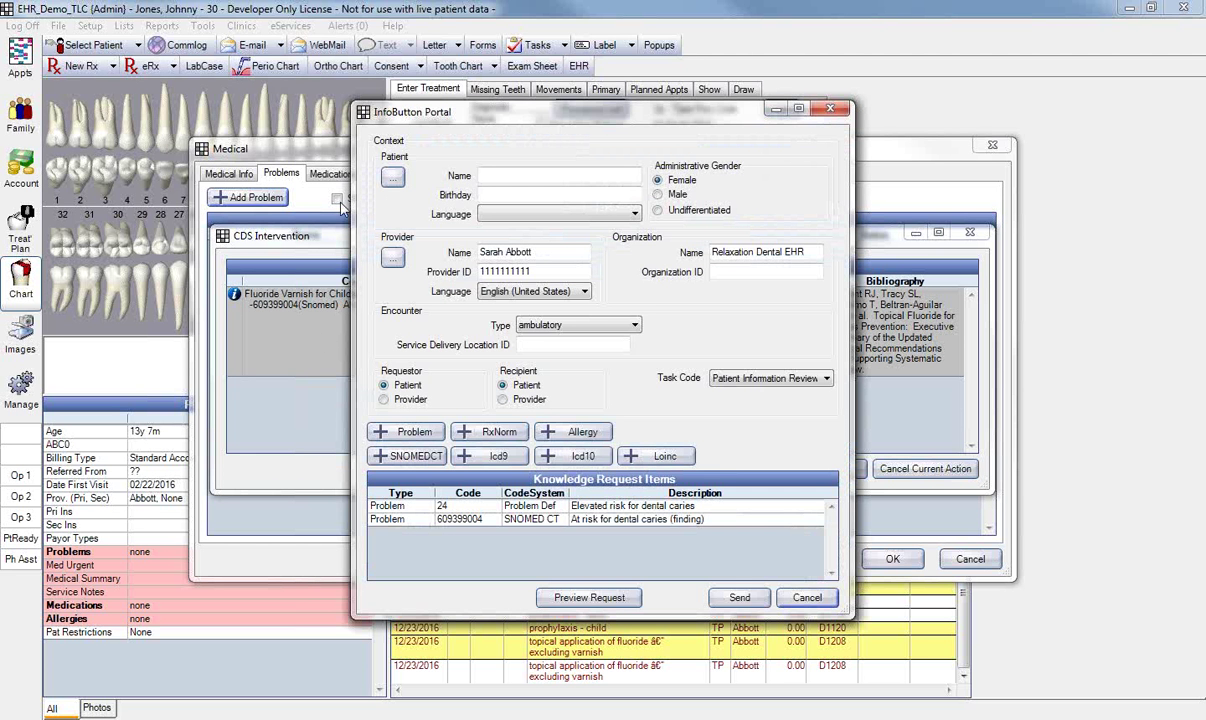
click(806, 598)
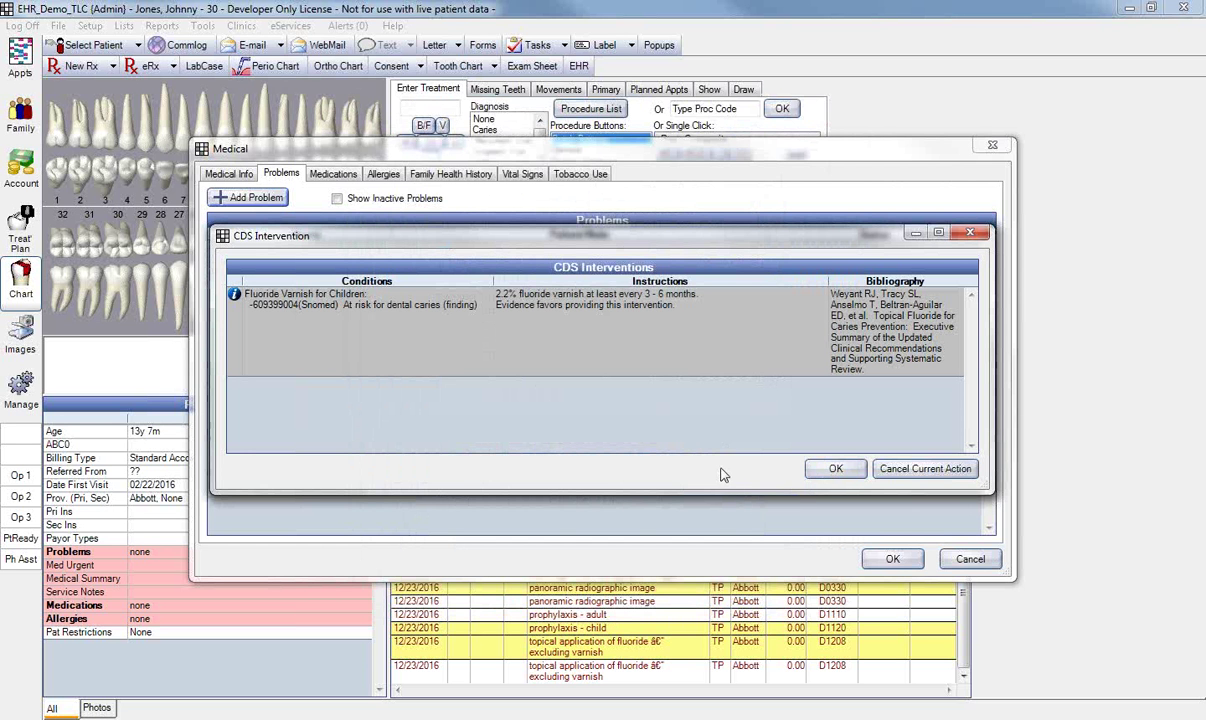
Step: Acknowledge the CDS intervention, save the Medical dialog, and return to the browser manual
click(833, 470)
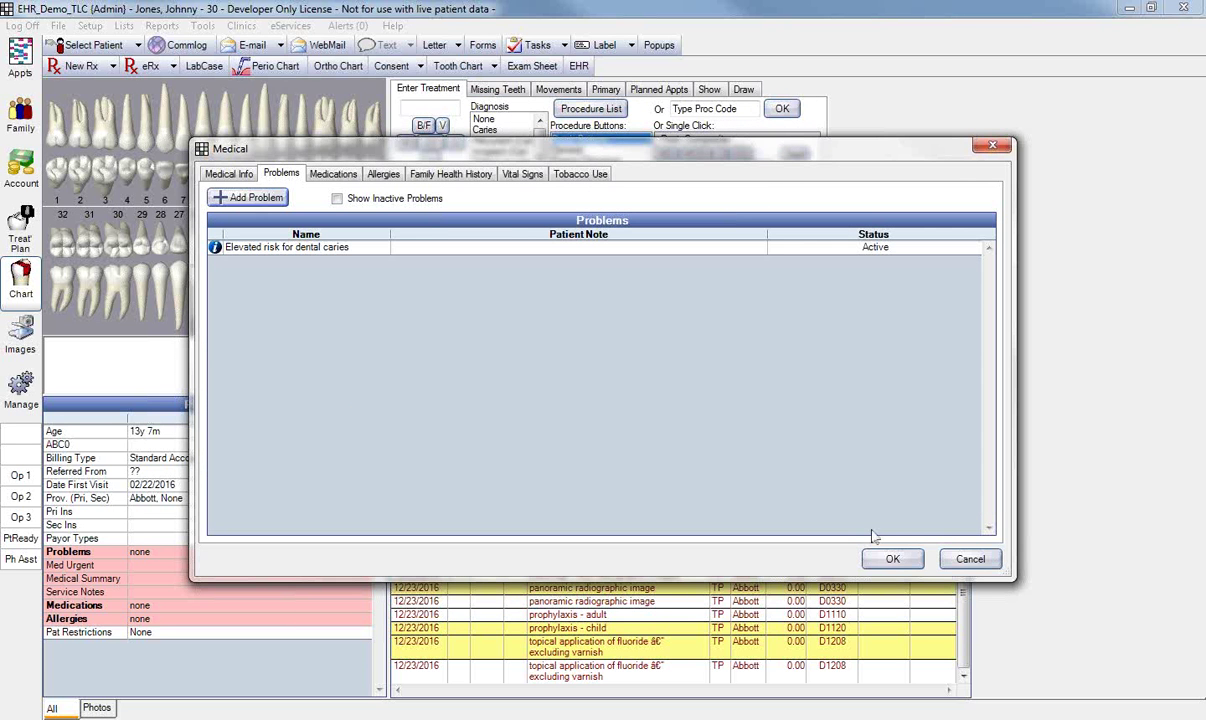
click(892, 560)
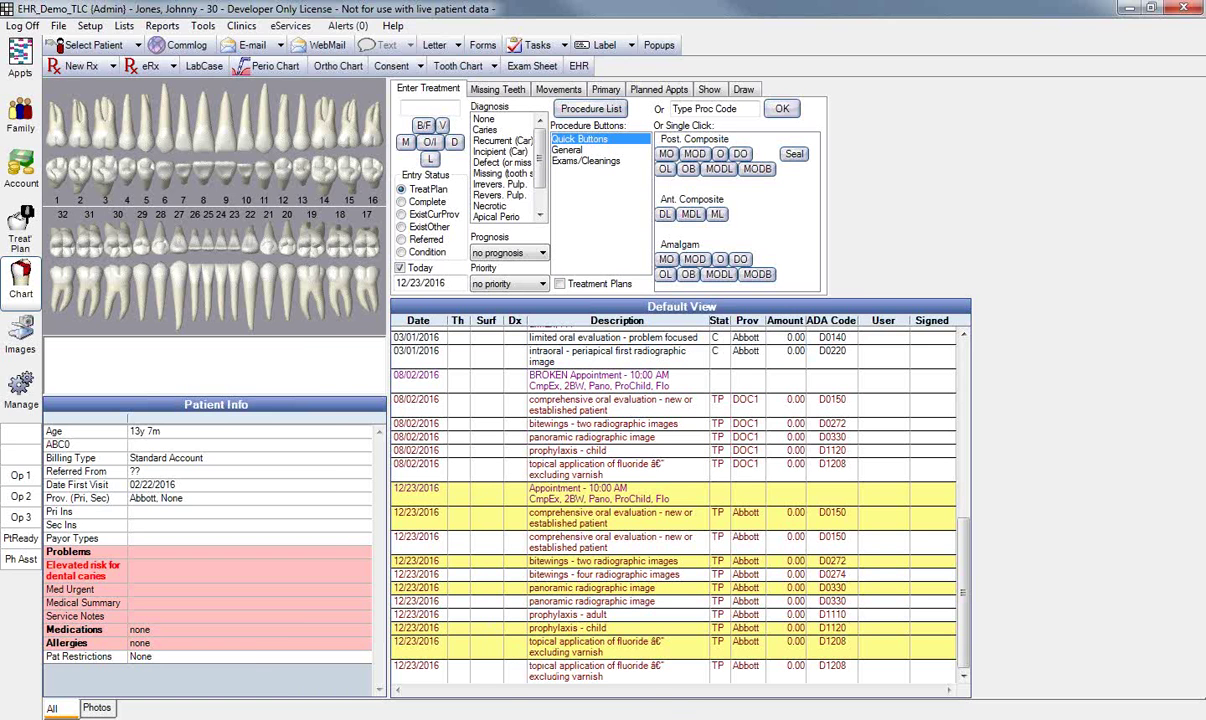
key(alt+Tab)
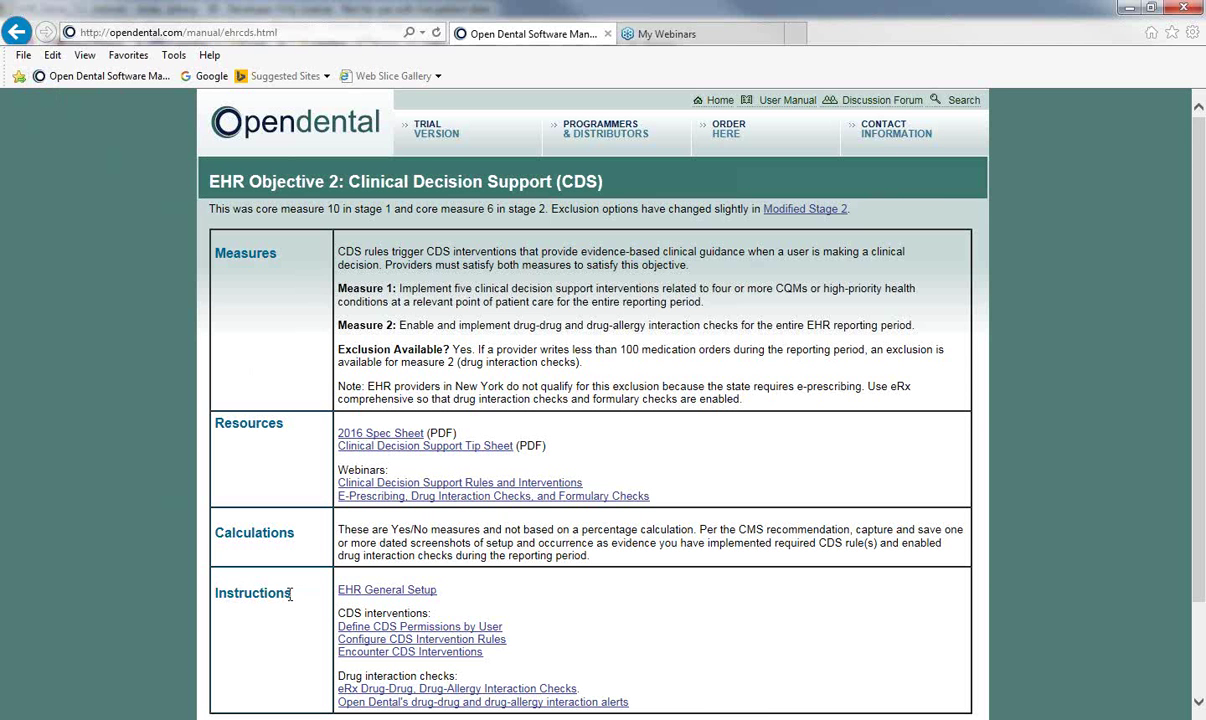
Step: Go back to the EHR getting-started page and follow E-Prescribing through to the Electronic Rx page
click(16, 32)
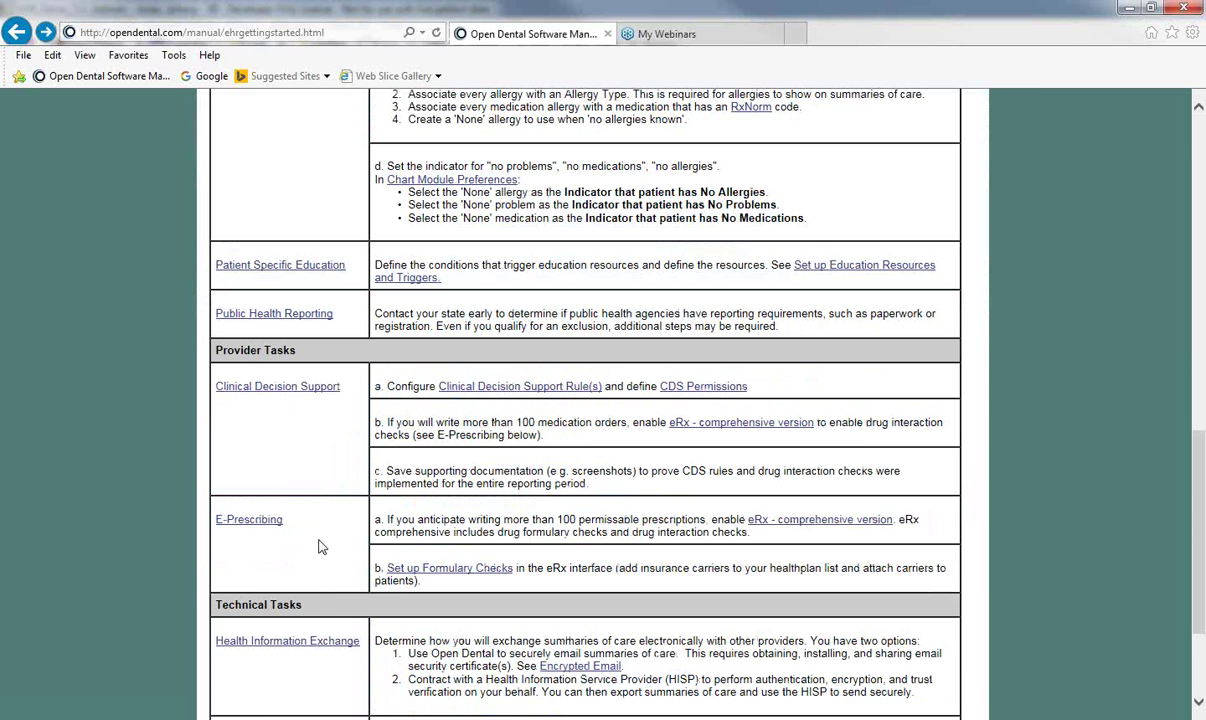
click(251, 526)
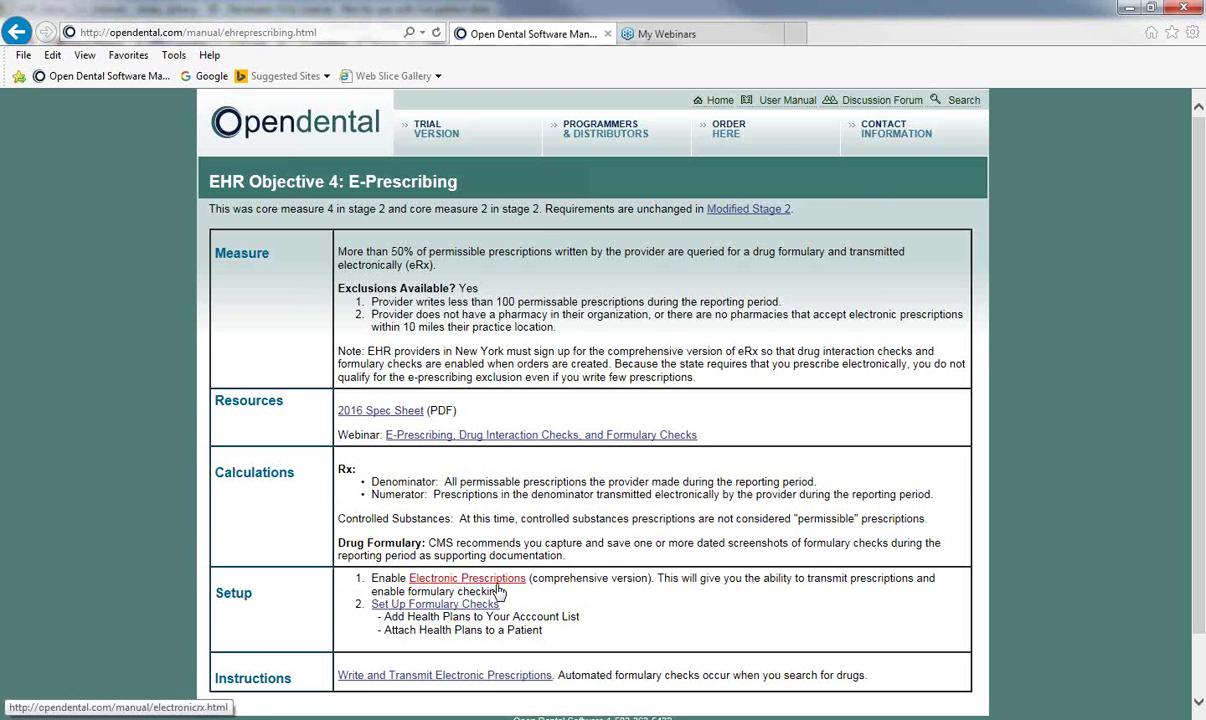
click(467, 578)
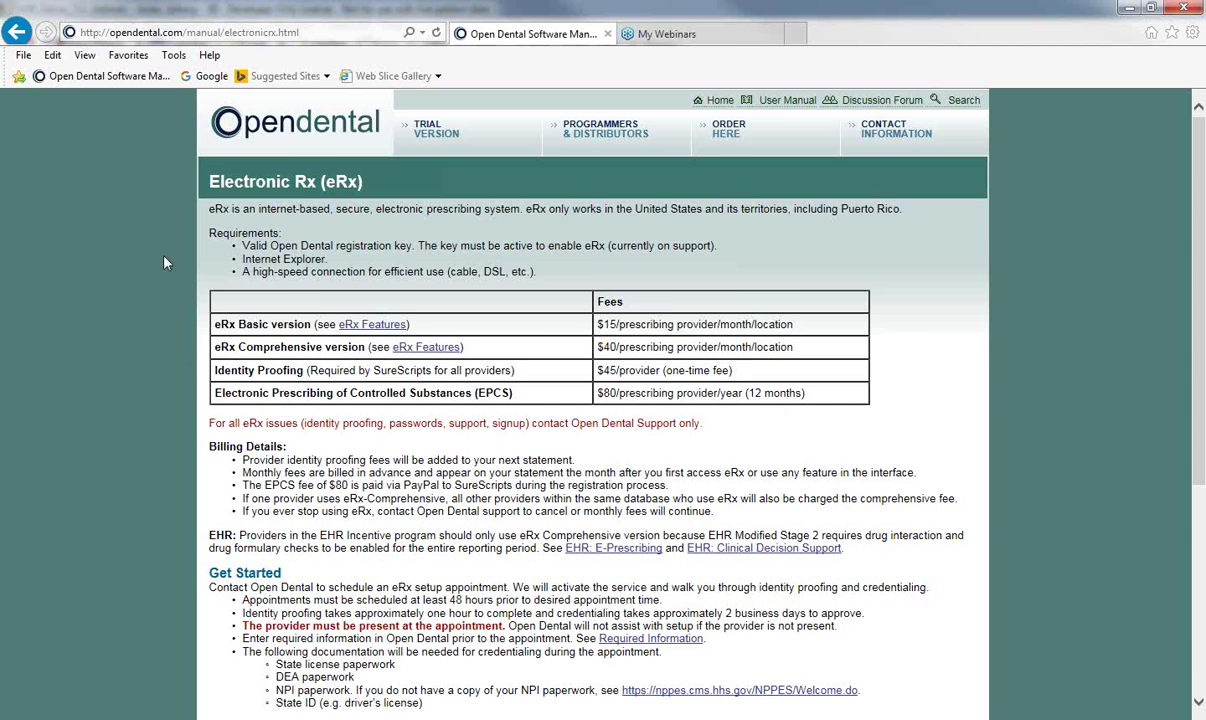
Step: Return to the EHR getting-started page and reopen the EHR Objective 4: E-Prescribing page
key(alt+Left)
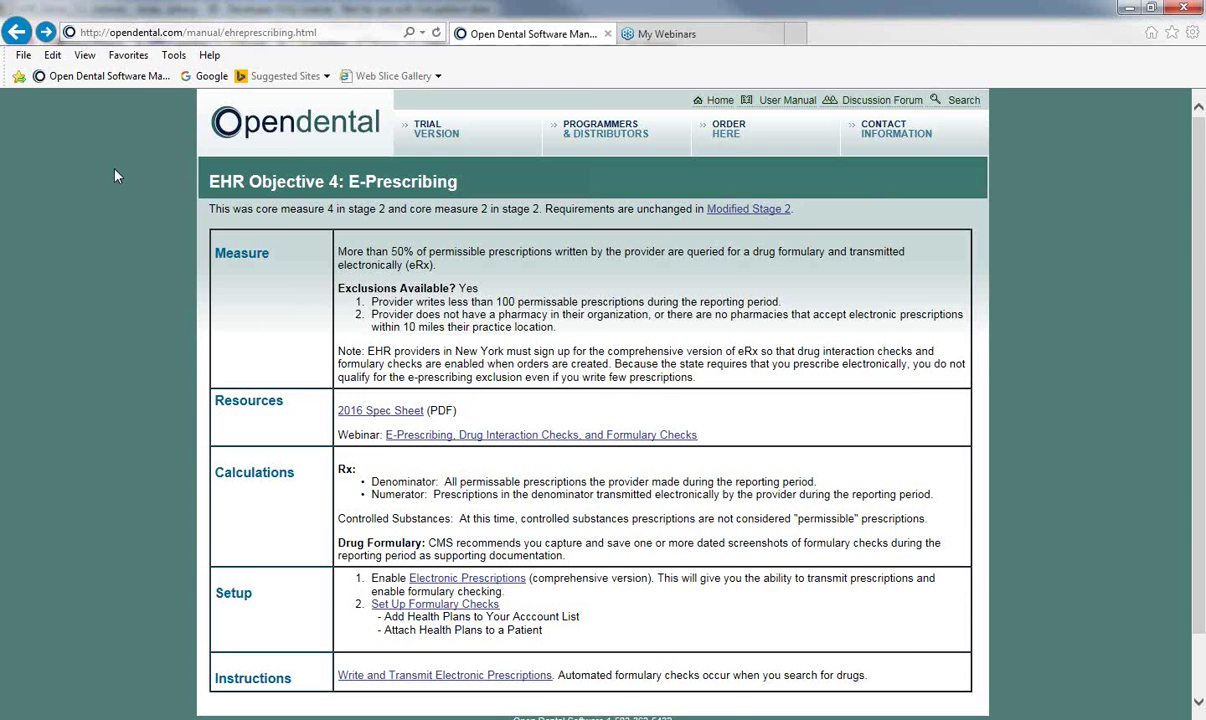
click(16, 32)
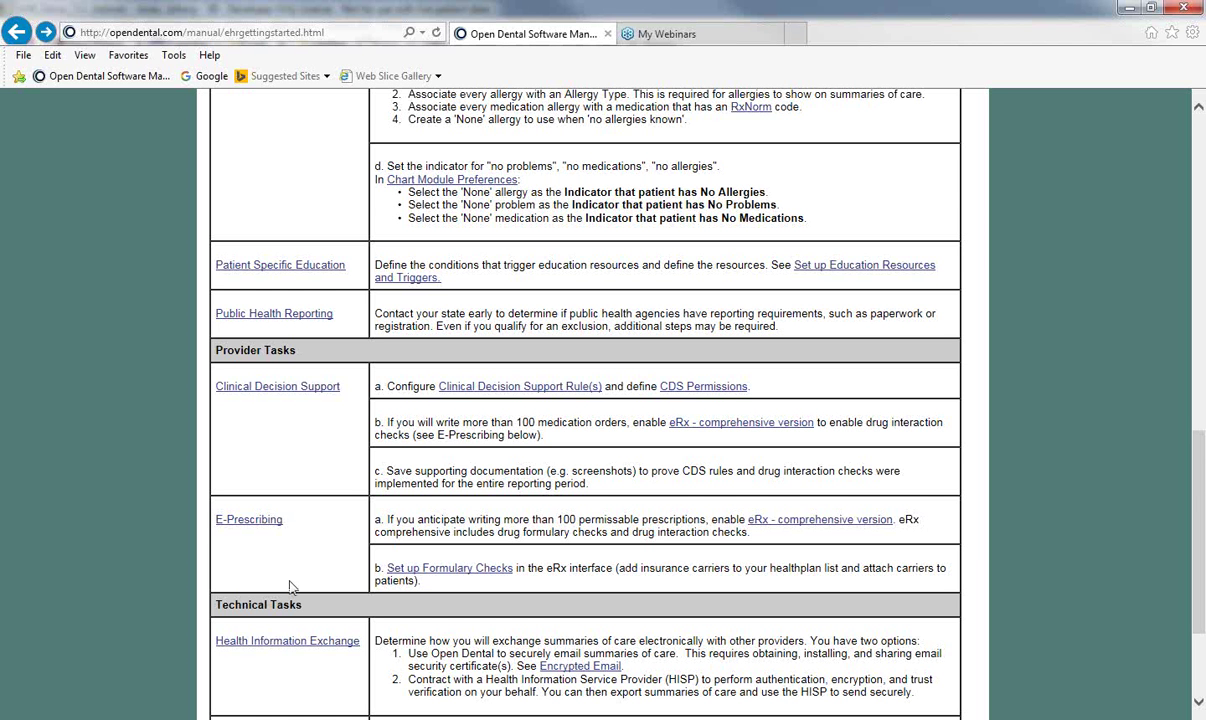
click(250, 519)
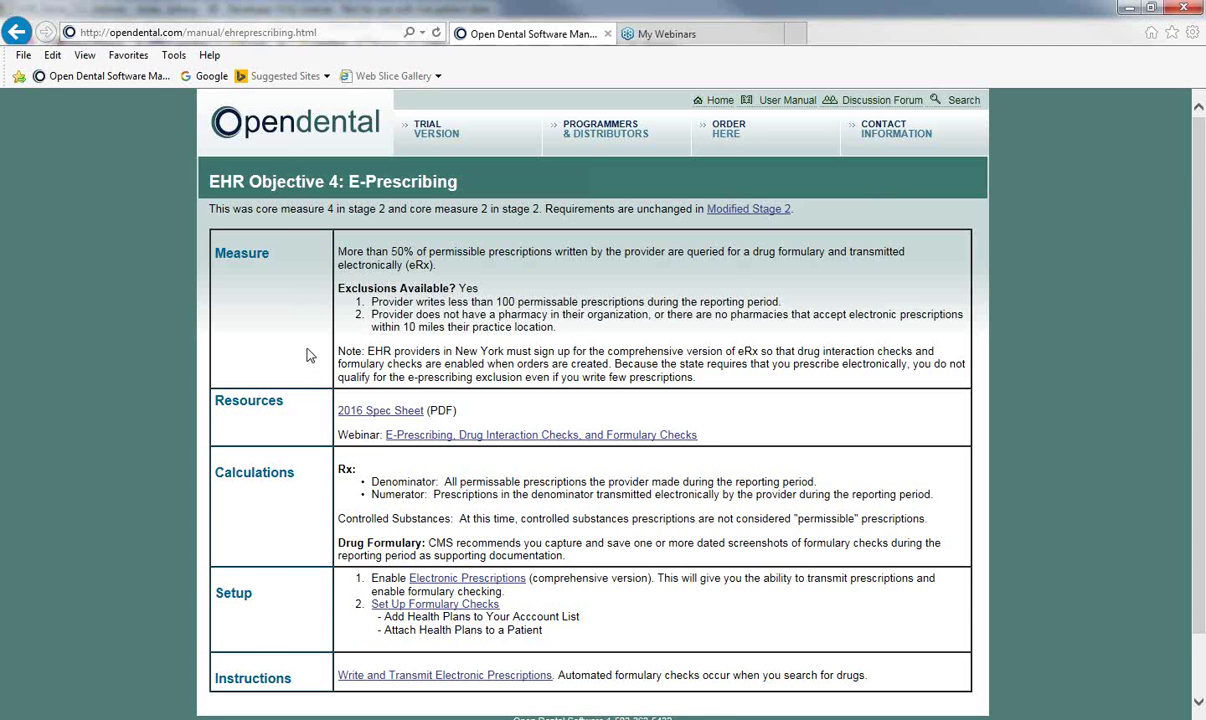
Step: After reading the E-Prescribing page, go to the opendental.com home page via the logo
click(285, 127)
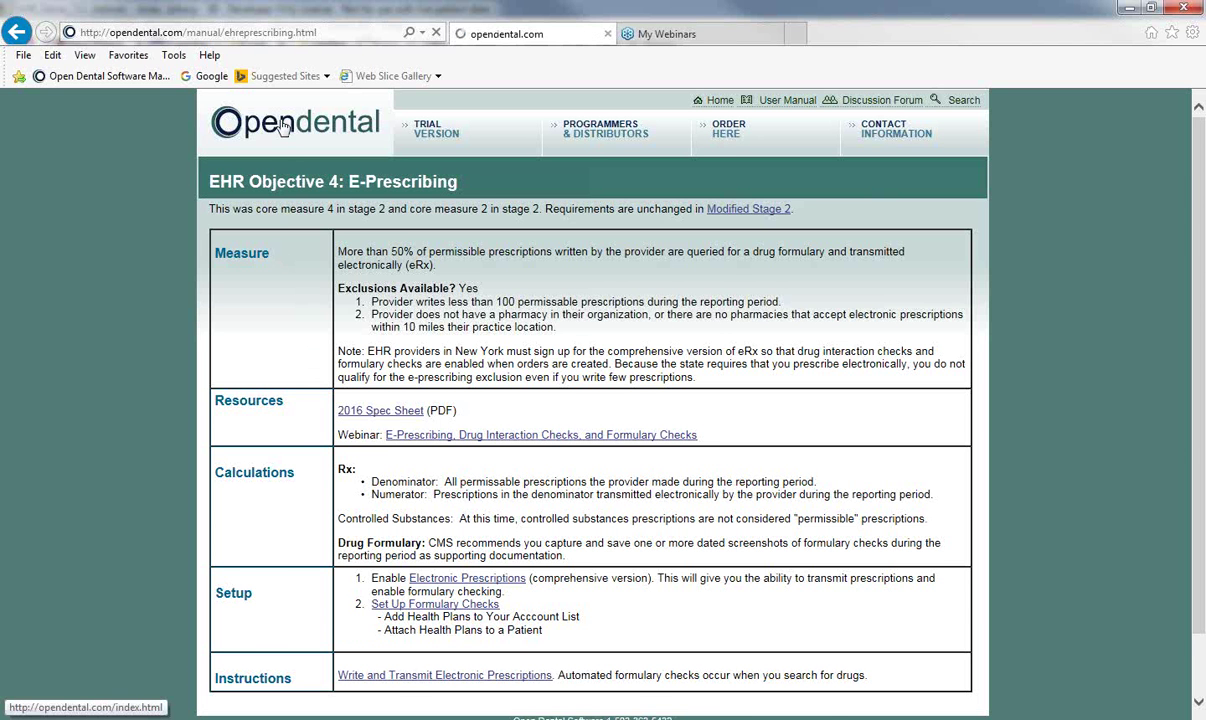